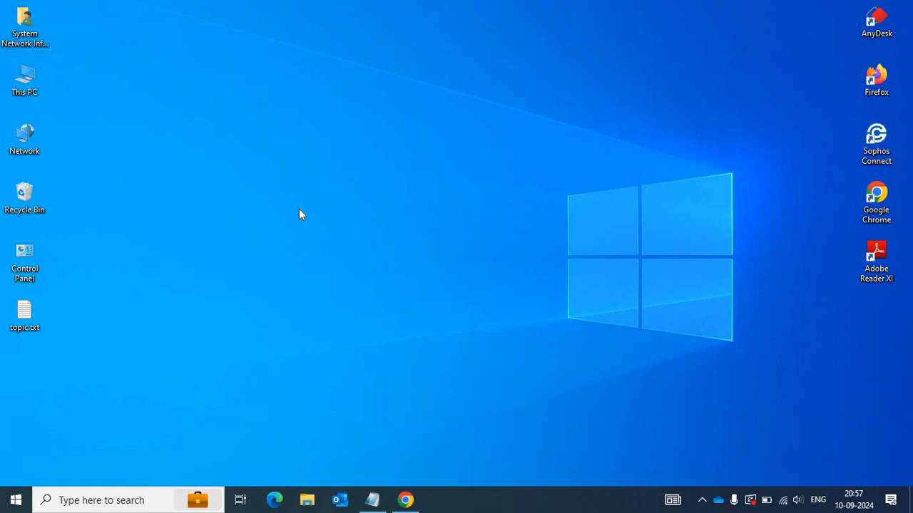
# Restore the Notepad window showing topic.txt with the custom-profile question.
pyautogui.click(378, 502)
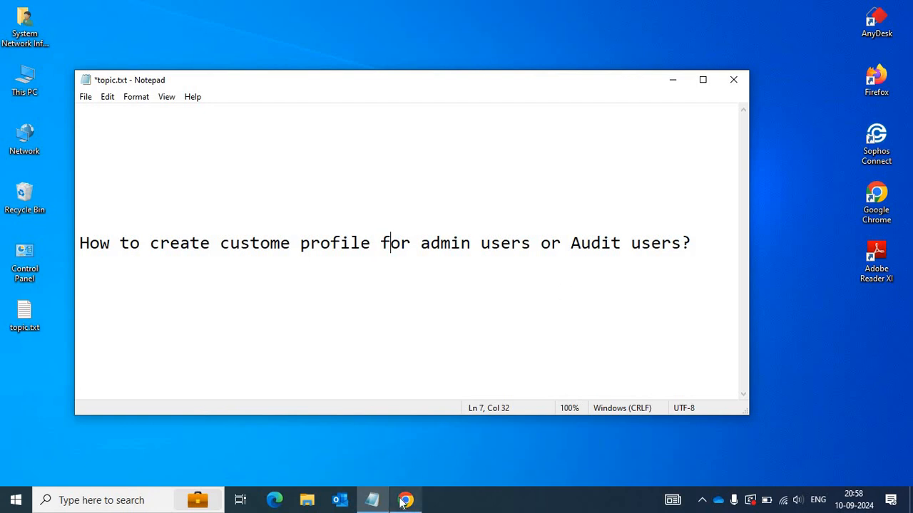
# Leave Notepad without searching and bring up Chrome showing the Sophos Firewall Control center.
pyautogui.hotkey('ctrl', 'f')
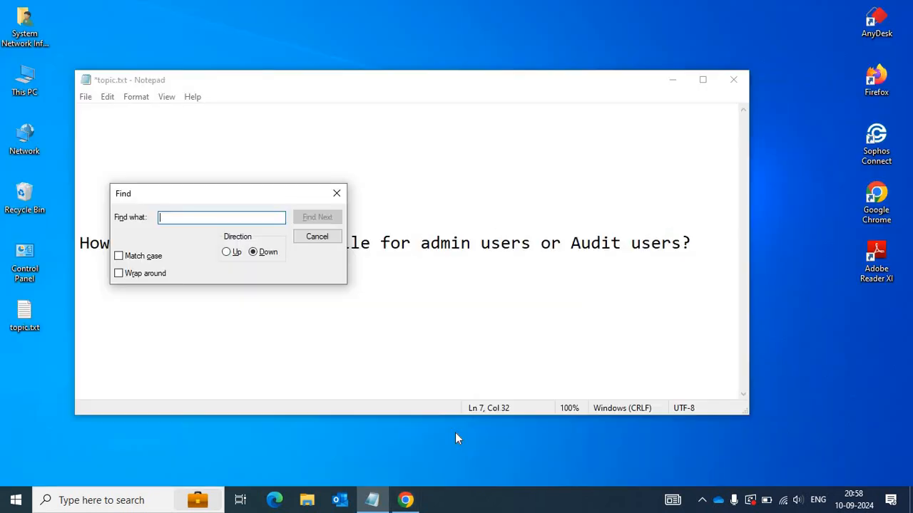
pyautogui.click(337, 193)
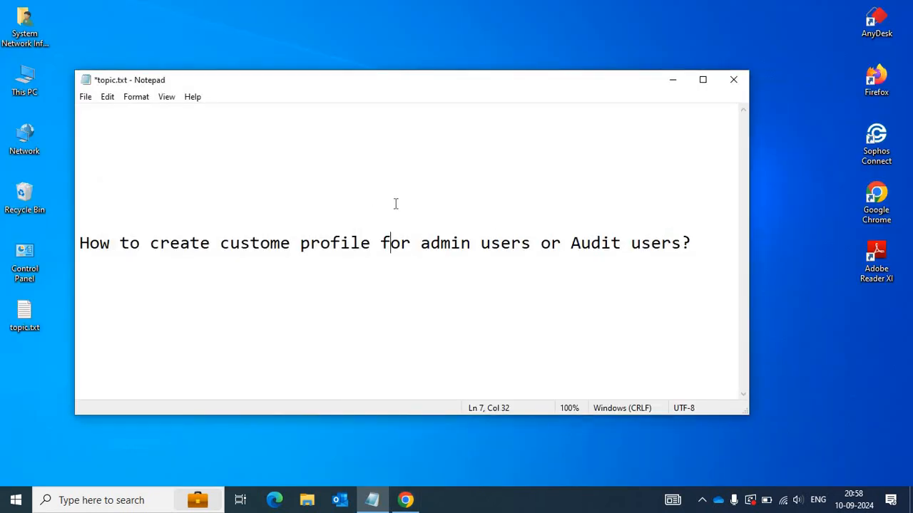
pyautogui.click(405, 500)
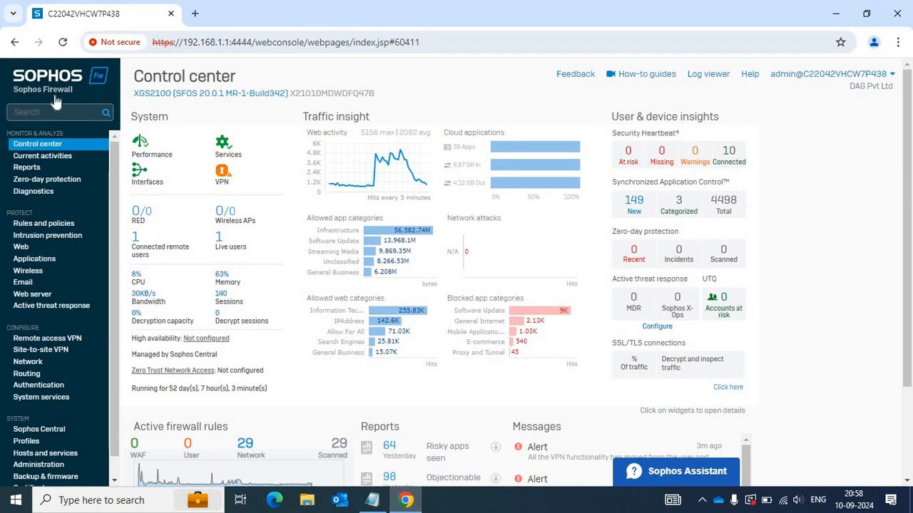
# Go to Profiles and show the Device access profiles, ready to add a new profile.
pyautogui.click(37, 447)
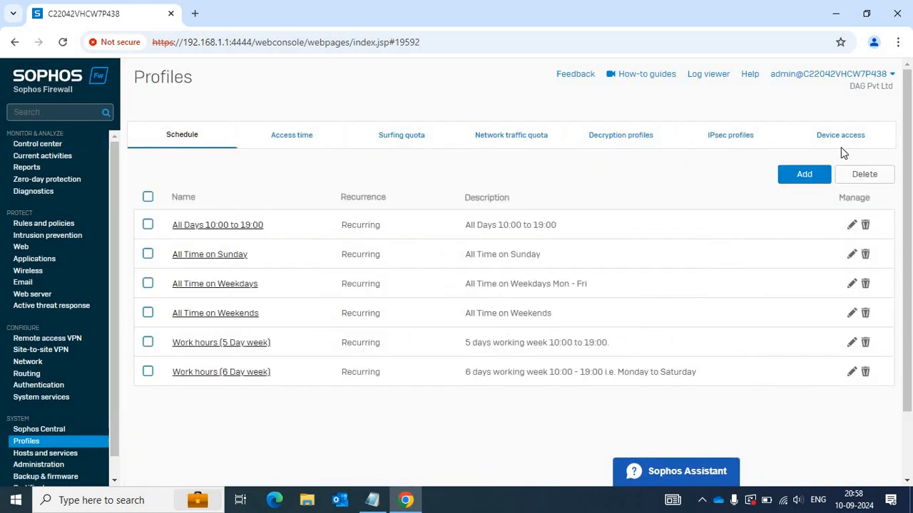
pyautogui.click(837, 135)
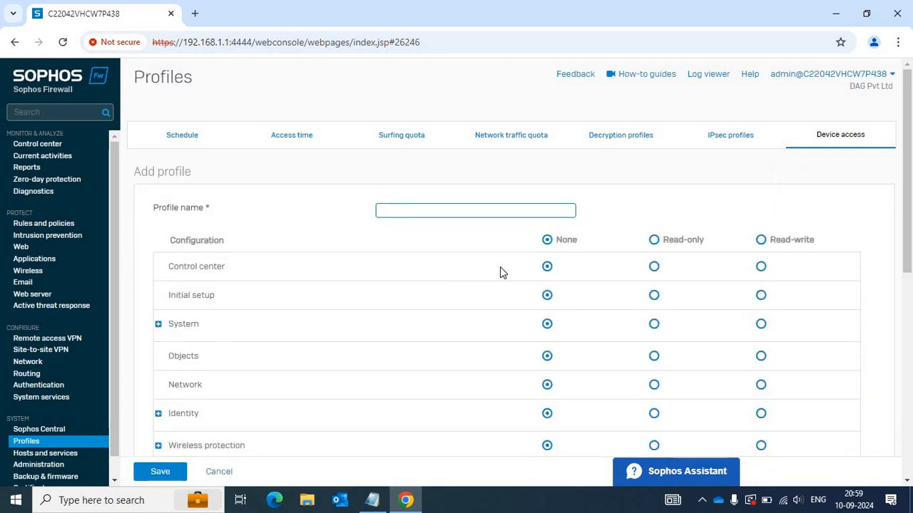
# Name the profile 'Test' and set every configuration area to Read-write.
pyautogui.write('Report')
pyautogui.press('BackSpace')
pyautogui.press('BackSpace')
pyautogui.press('BackSpace')
pyautogui.press('BackSpace')
pyautogui.press('BackSpace')
pyautogui.press('BackSpace')
pyautogui.write('Test')
pyautogui.moveTo(169, 241); pyautogui.dragTo(240, 247)
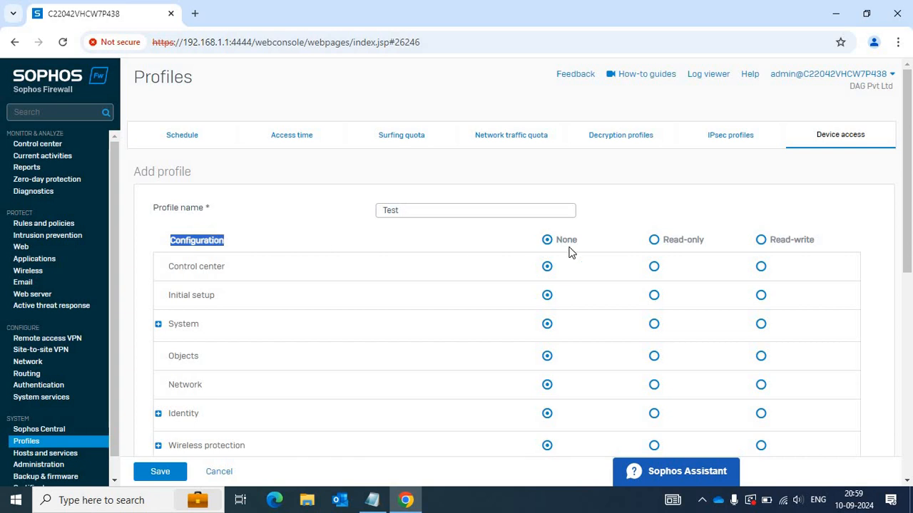
pyautogui.click(698, 242)
pyautogui.click(802, 247)
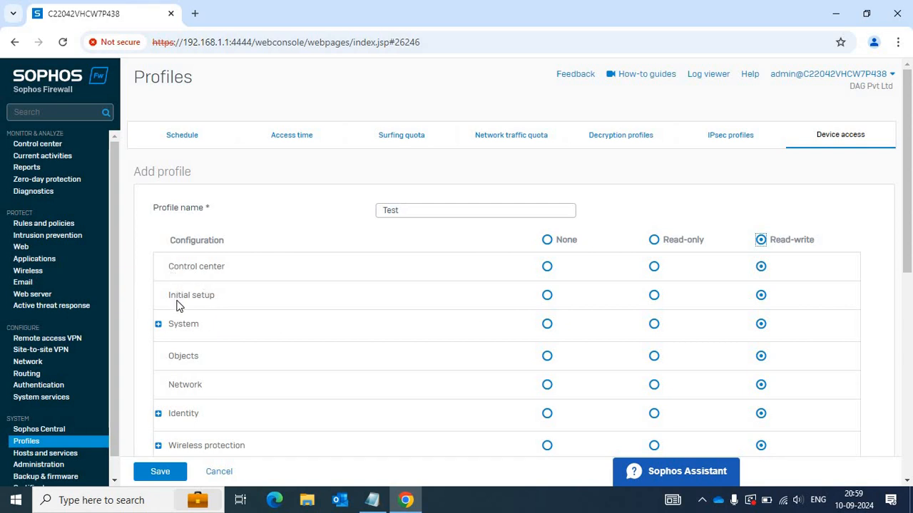
# Expand the System and Identity groups to review their sub-permissions.
pyautogui.scroll(-1, 178, 305)
pyautogui.scroll(-1, 178, 310)
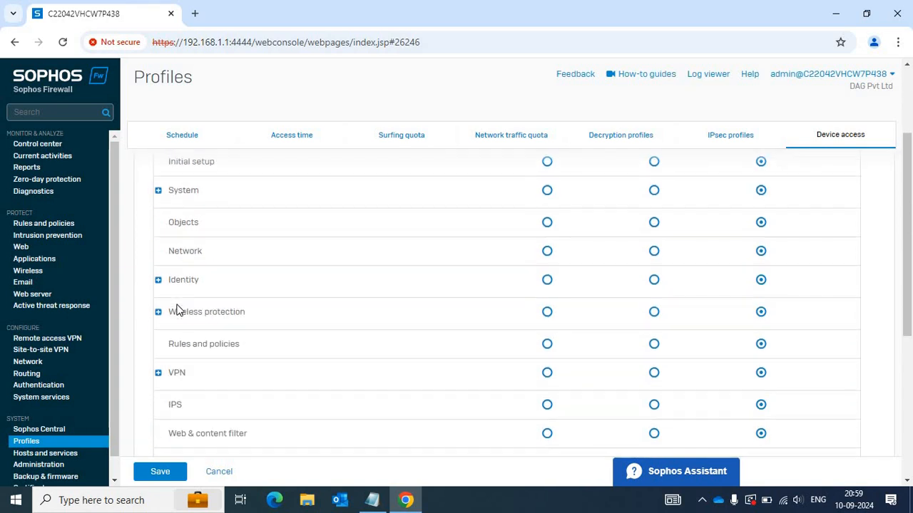
pyautogui.click(159, 193)
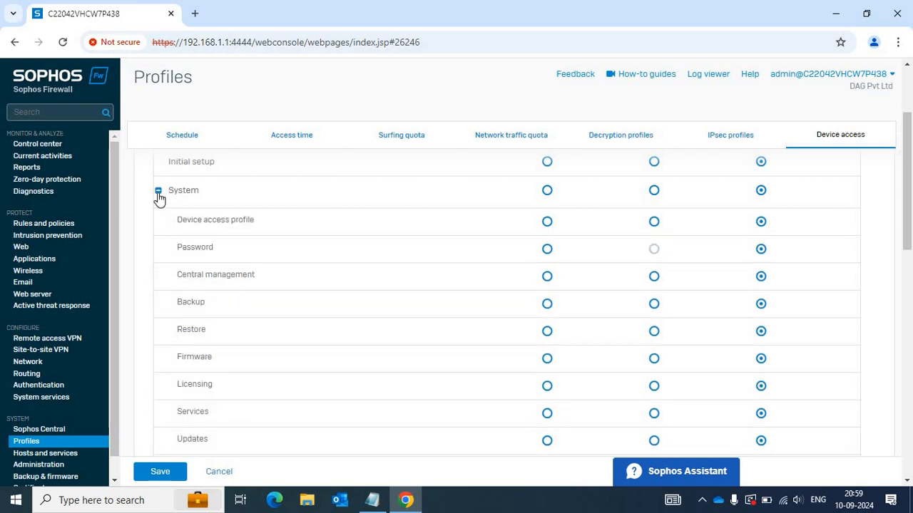
pyautogui.scroll(-4, 164, 321)
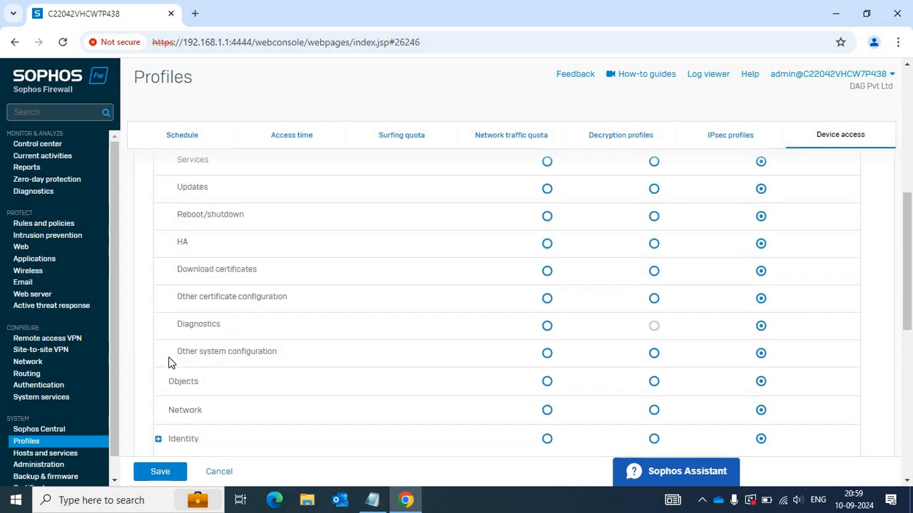
pyautogui.click(158, 425)
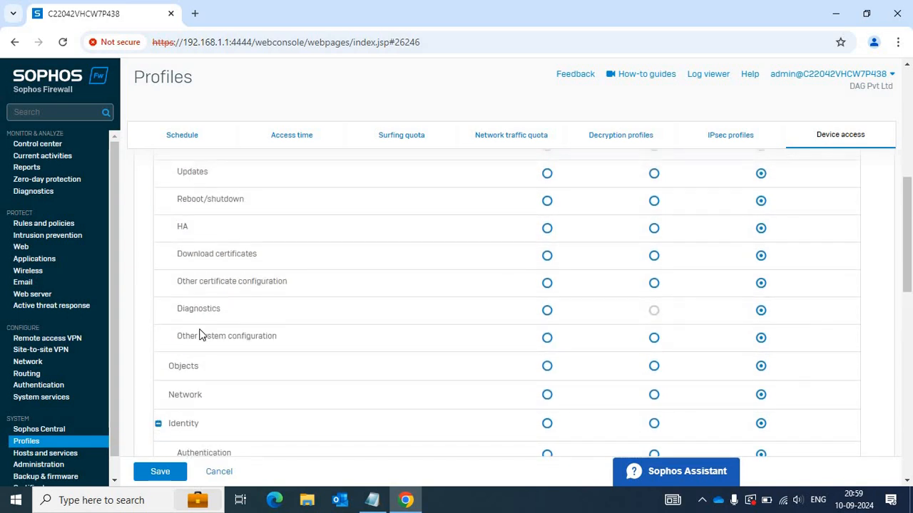
pyautogui.scroll(-1, 207, 338)
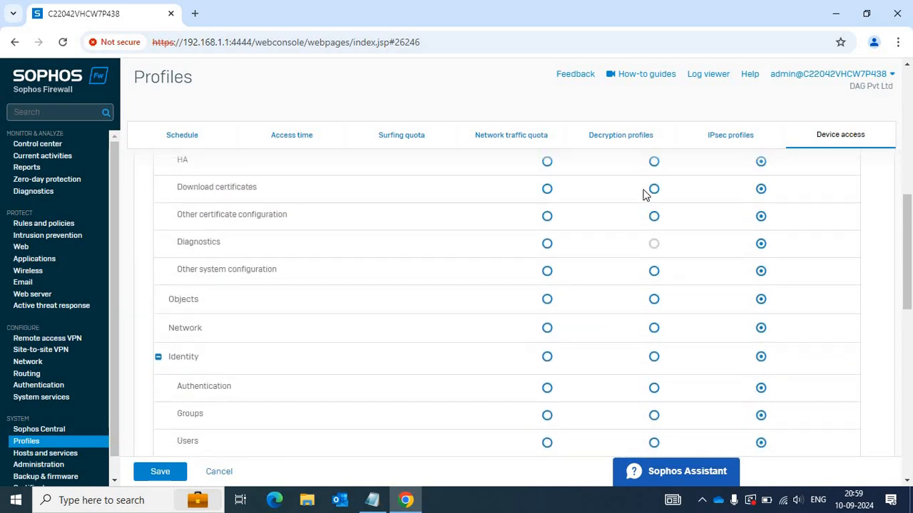
pyautogui.scroll(4, 648, 247)
pyautogui.scroll(3, 649, 247)
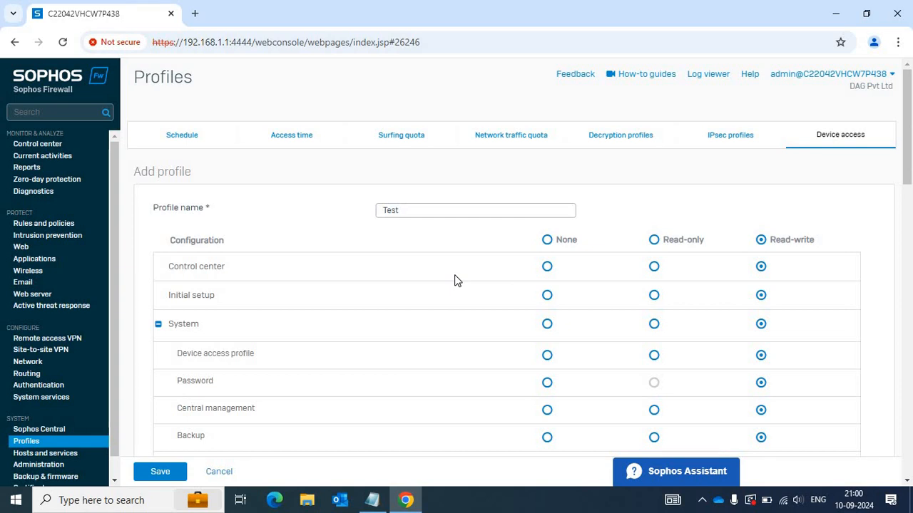
# Switch every configuration area back to Read-only and review the permission list.
pyautogui.doubleClick(654, 241)
pyautogui.scroll(-15, 643, 276)
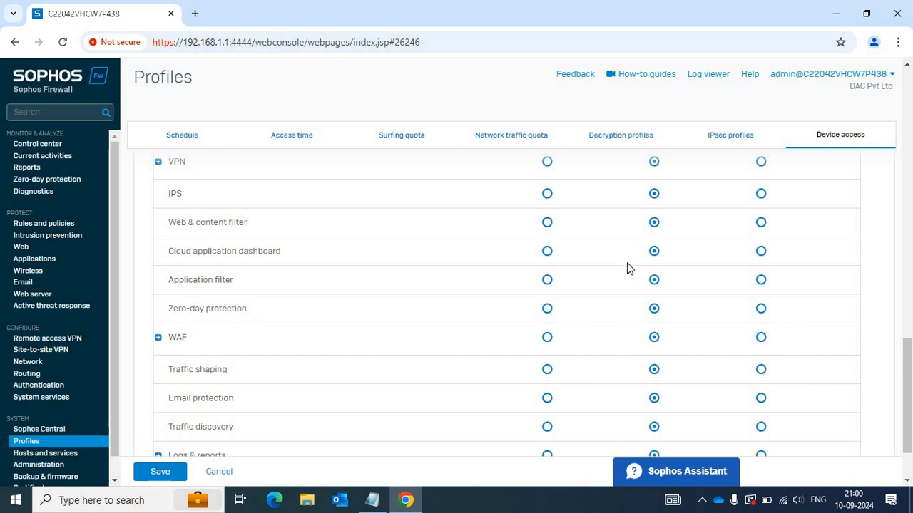
pyautogui.scroll(-3, 446, 383)
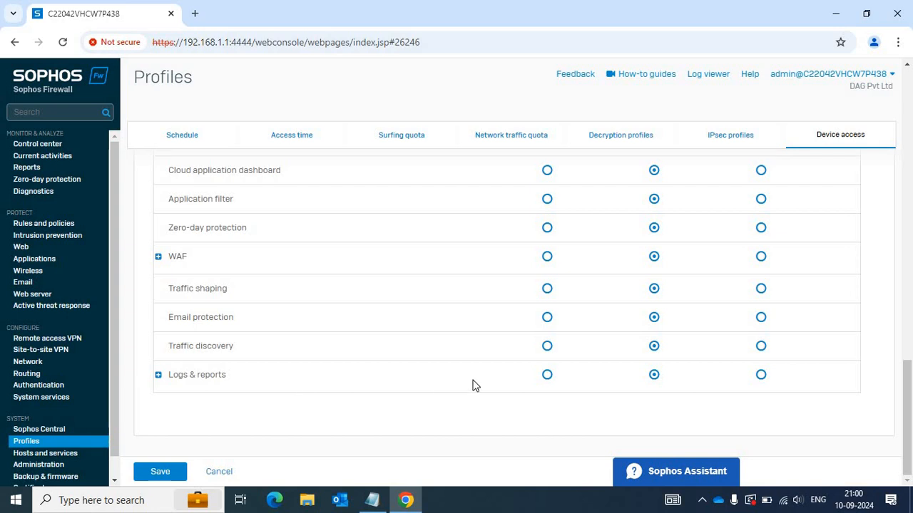
pyautogui.scroll(10, 476, 385)
pyautogui.scroll(6, 737, 263)
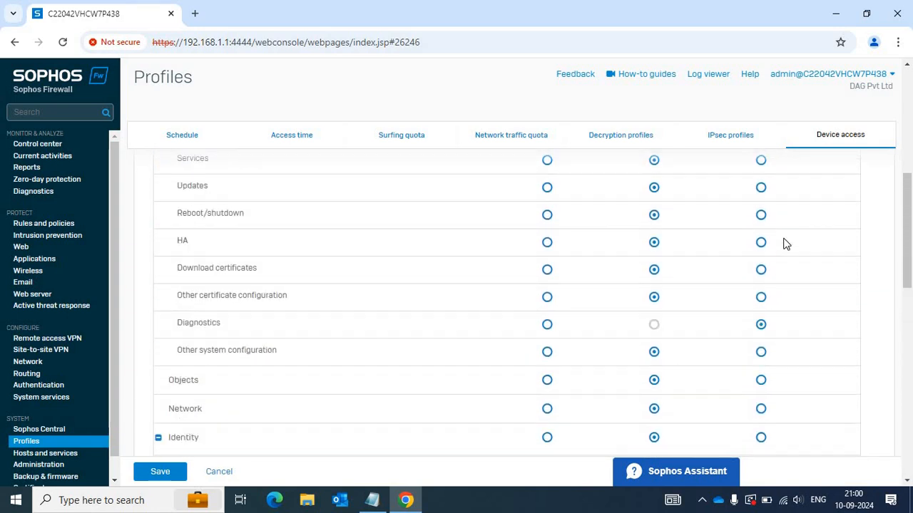
pyautogui.scroll(1, 641, 283)
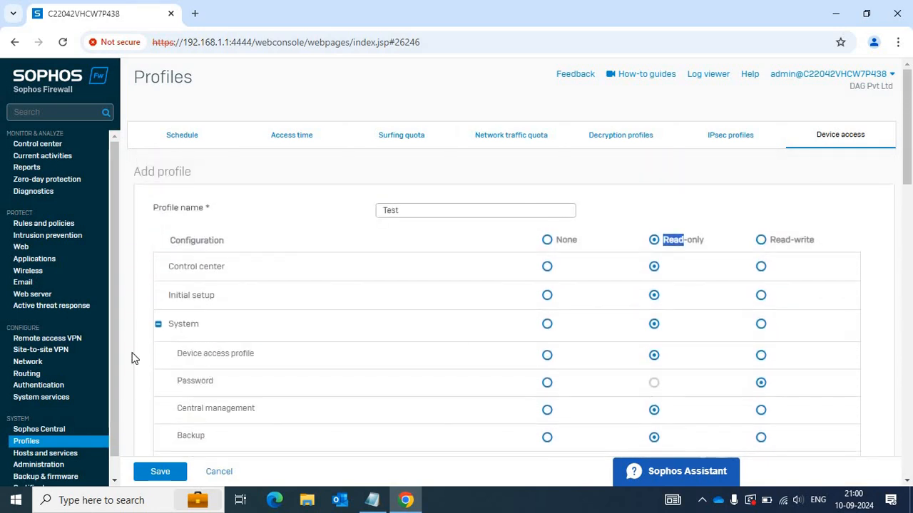
pyautogui.scroll(-1, 221, 329)
pyautogui.scroll(-5, 221, 332)
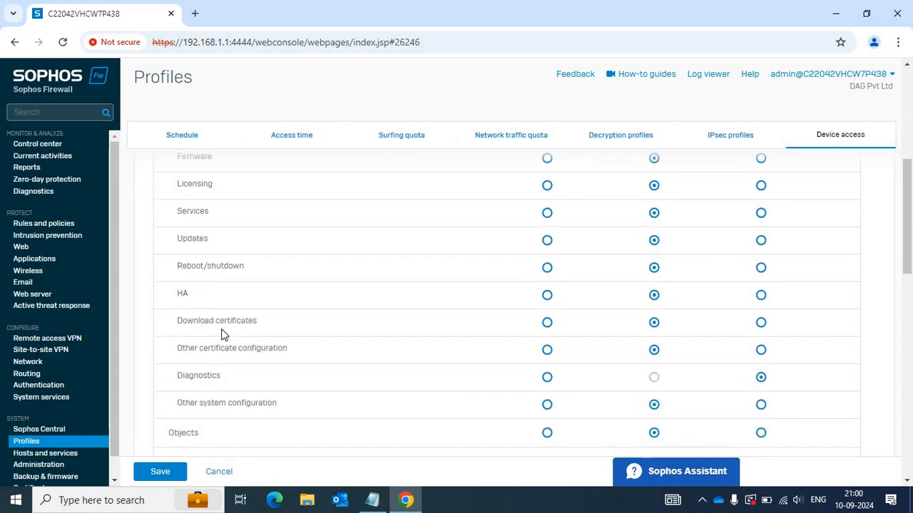
pyautogui.scroll(4, 222, 330)
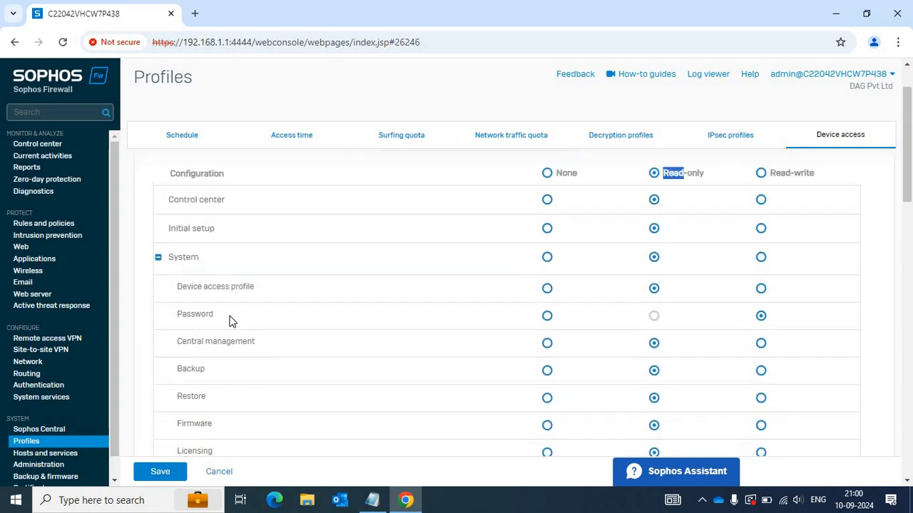
pyautogui.scroll(-1, 241, 380)
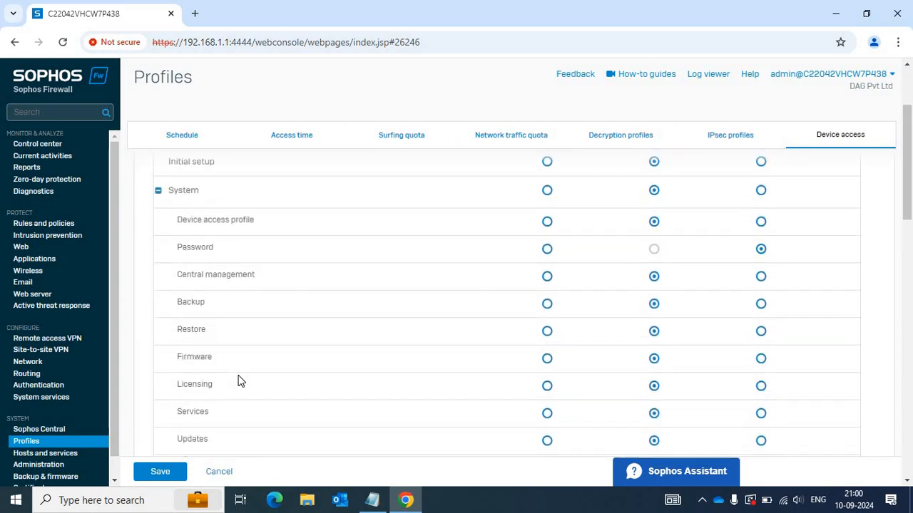
pyautogui.scroll(-3, 233, 277)
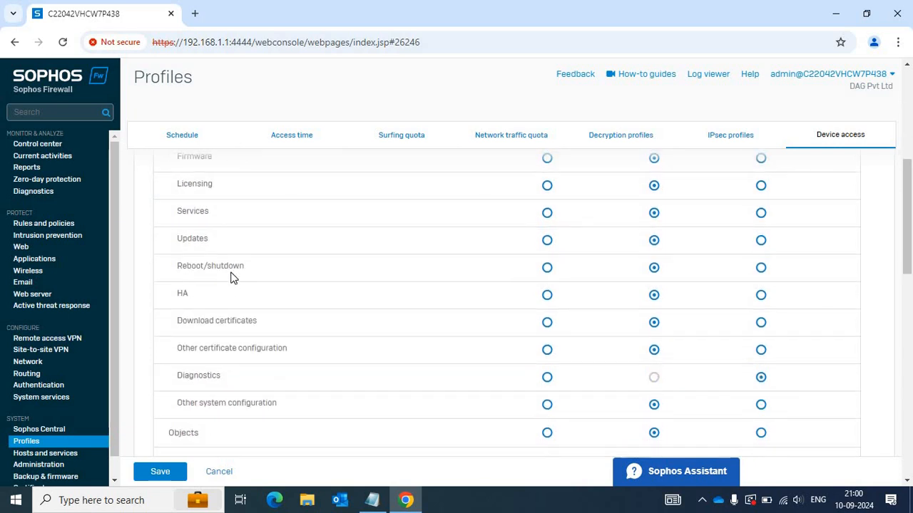
pyautogui.scroll(-2, 330, 372)
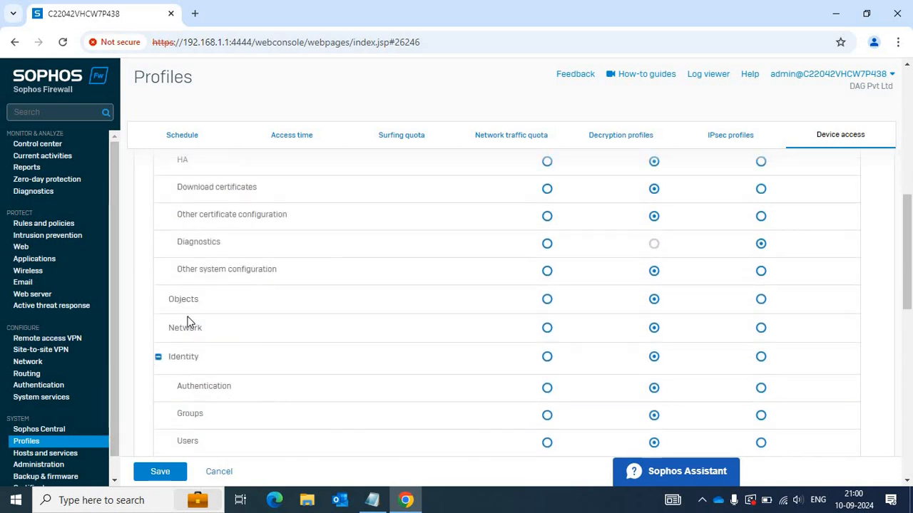
pyautogui.scroll(2, 183, 300)
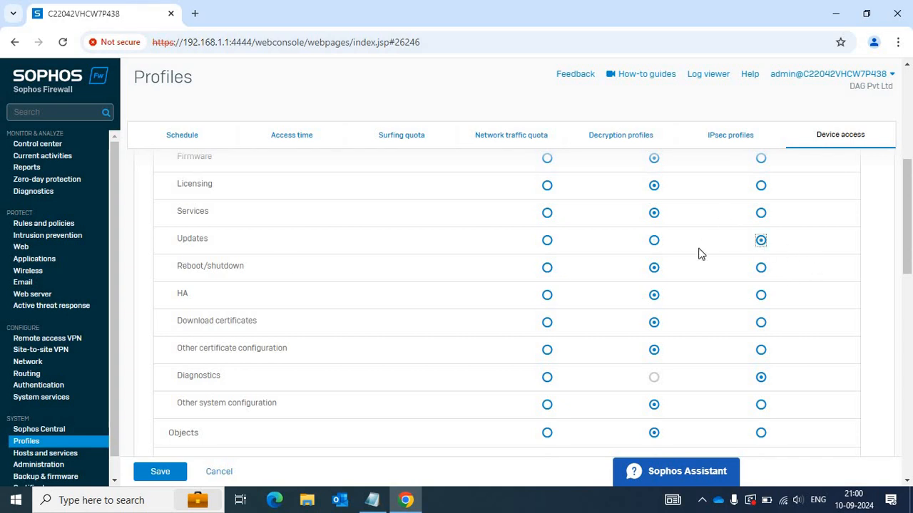
pyautogui.scroll(5, 552, 253)
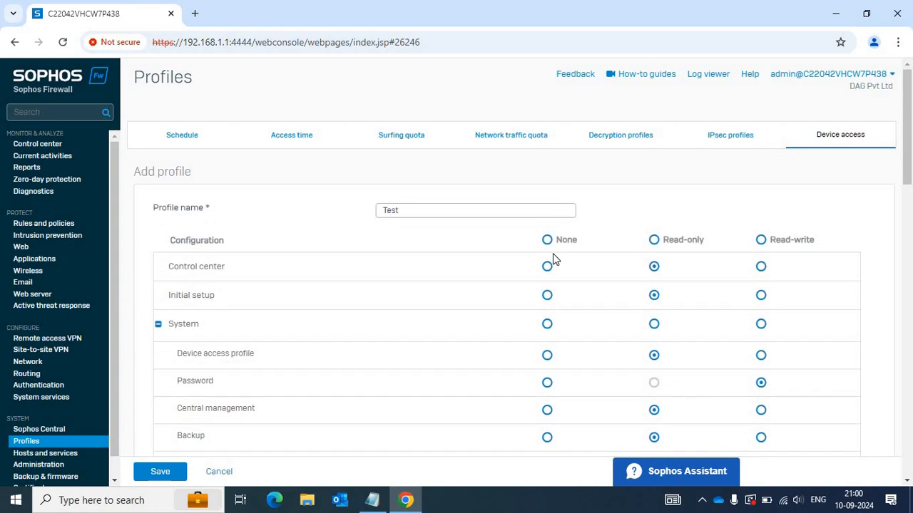
# Set Control center to None, Updates Read-only, Users Read-write, and save the Test profile.
pyautogui.doubleClick(391, 210)
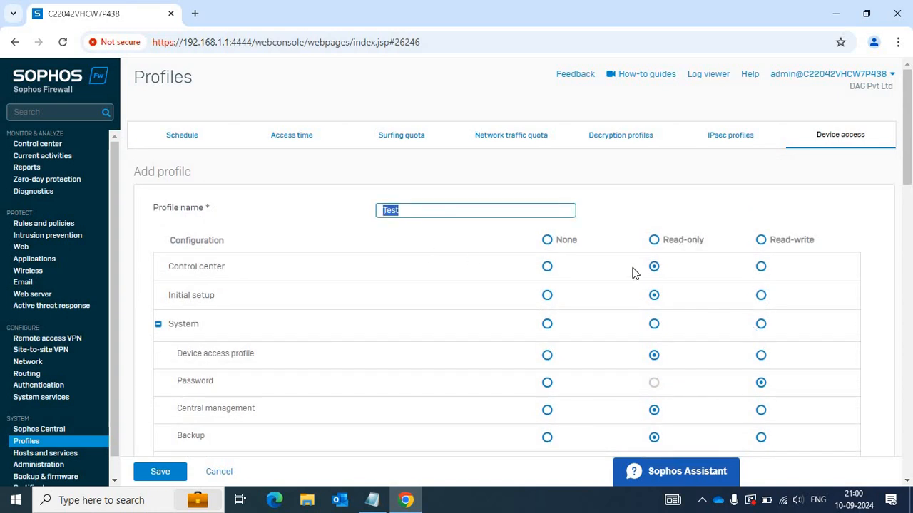
pyautogui.click(546, 268)
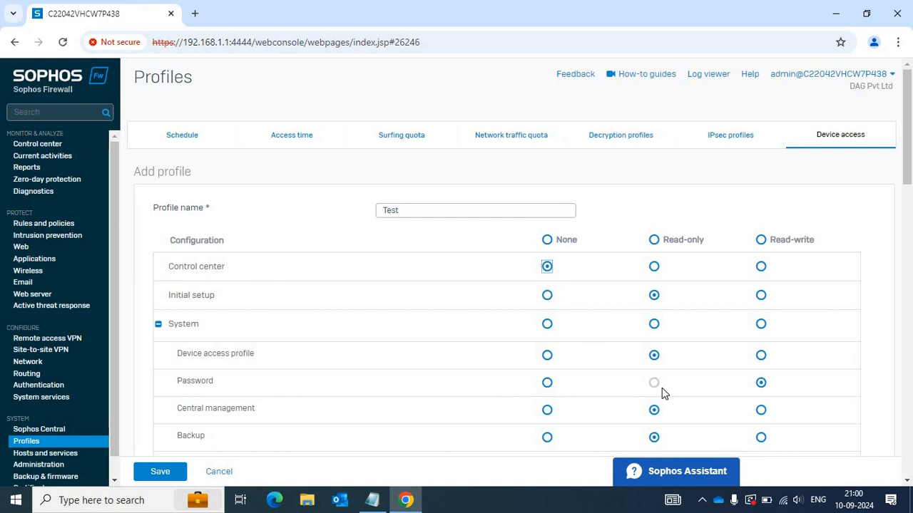
pyautogui.scroll(-4, 662, 388)
pyautogui.scroll(1, 662, 388)
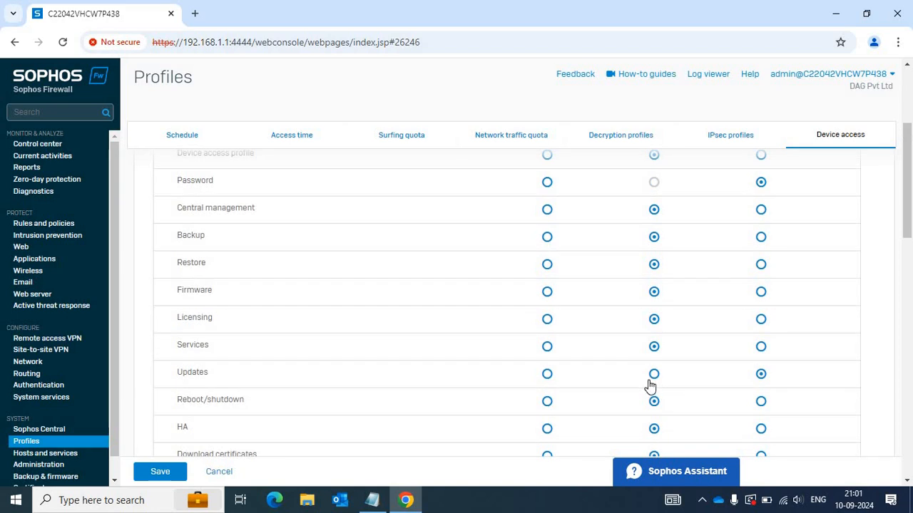
pyautogui.click(653, 376)
pyautogui.scroll(-2, 321, 313)
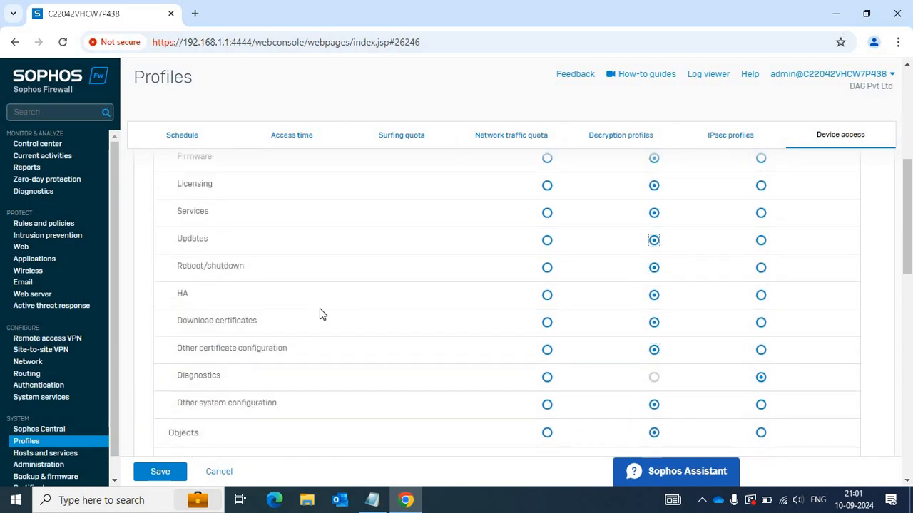
pyautogui.scroll(-3, 321, 314)
pyautogui.scroll(-1, 319, 313)
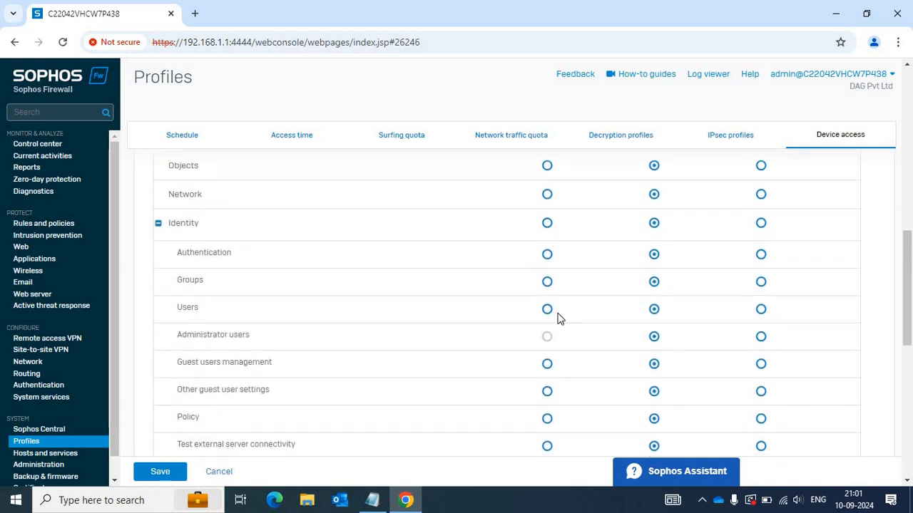
pyautogui.click(761, 309)
pyautogui.click(161, 473)
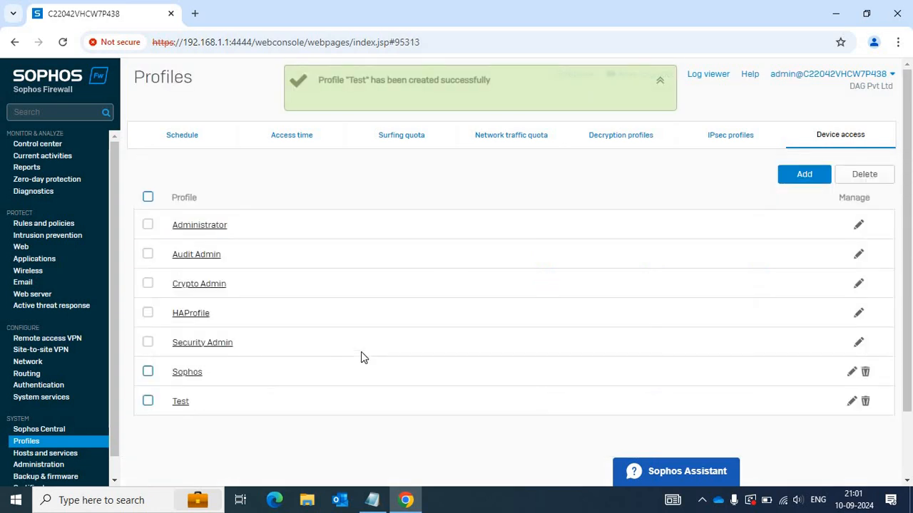
# Open the Test profile, then return via Control center to the Profiles Device access list.
pyautogui.click(182, 405)
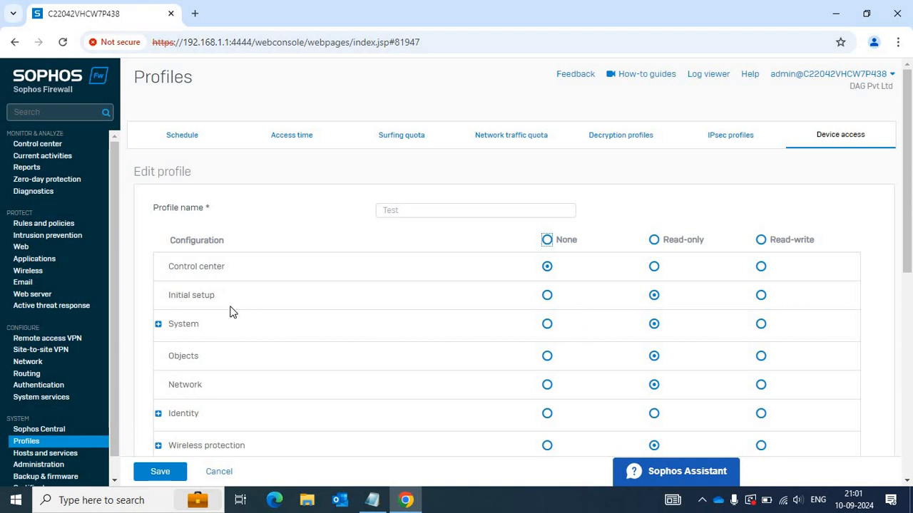
pyautogui.click(33, 145)
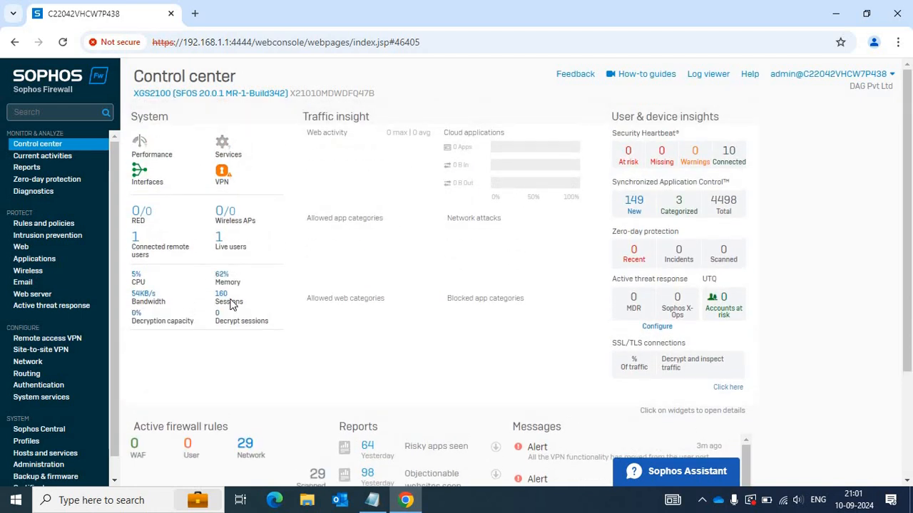
pyautogui.click(27, 442)
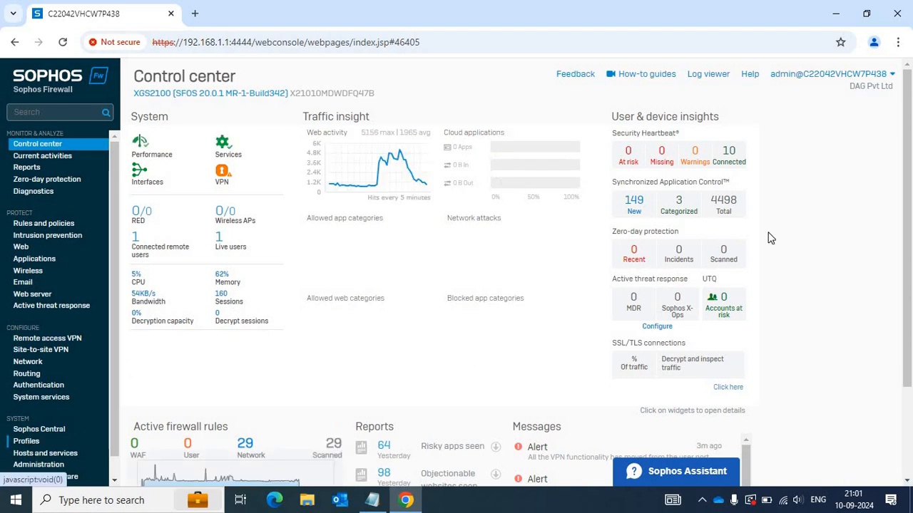
pyautogui.click(832, 141)
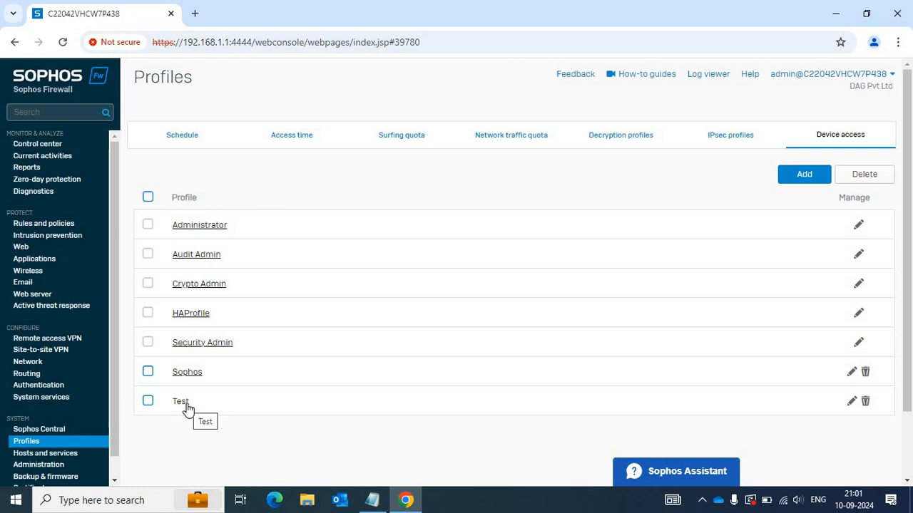
# Open Authentication > Users and start adding a new user.
pyautogui.click(32, 386)
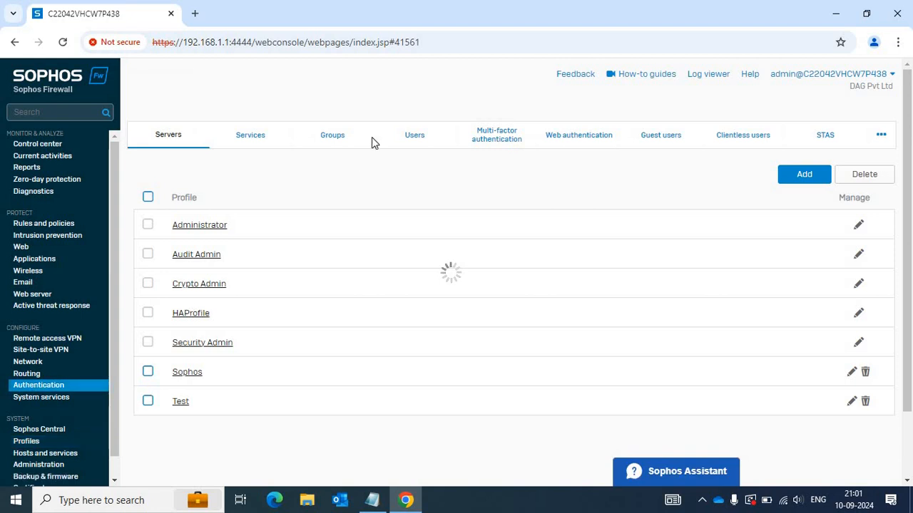
pyautogui.click(416, 139)
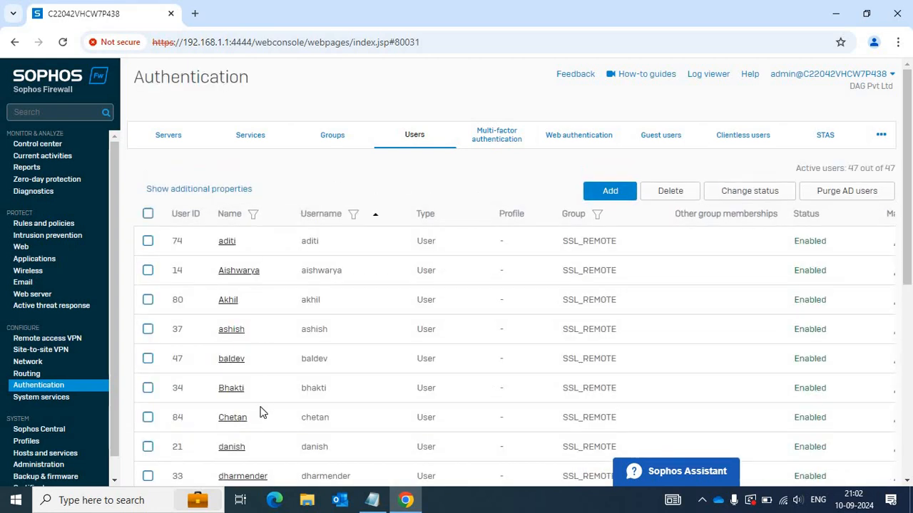
pyautogui.click(621, 197)
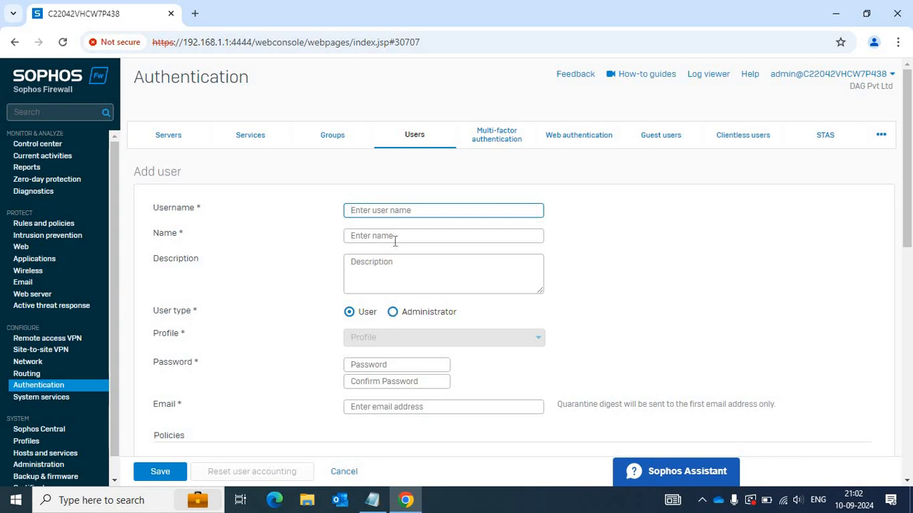
# Enter the new user's username and display name, and choose the Administrator user type.
pyautogui.click(396, 211)
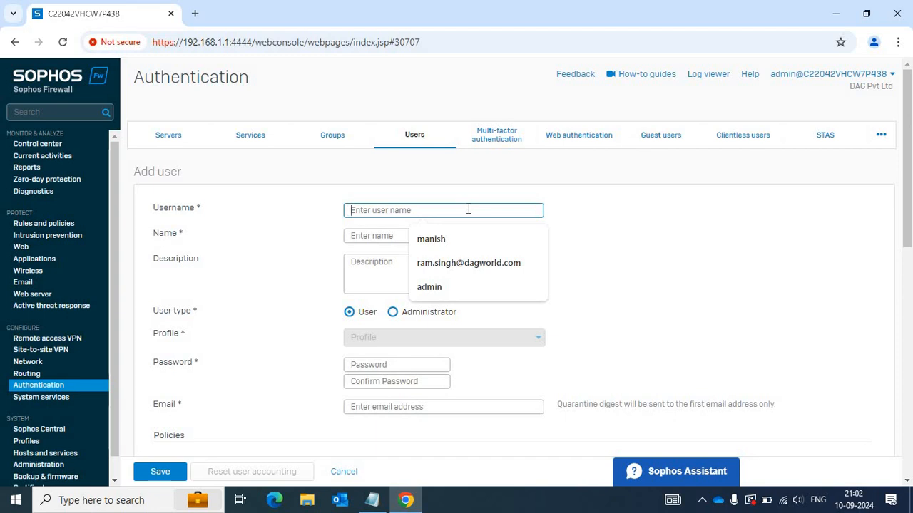
pyautogui.write('Test1')
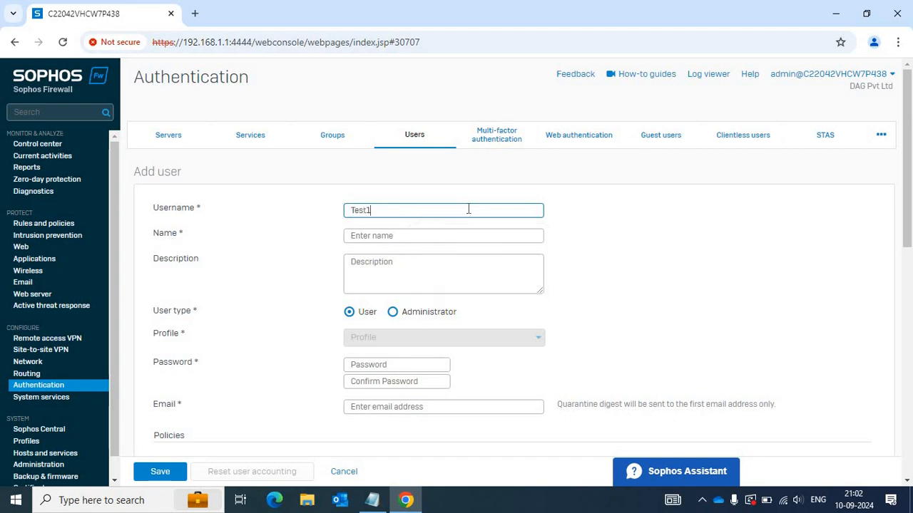
pyautogui.press('BackSpace')
pyautogui.press('BackSpace')
pyautogui.write('Ram')
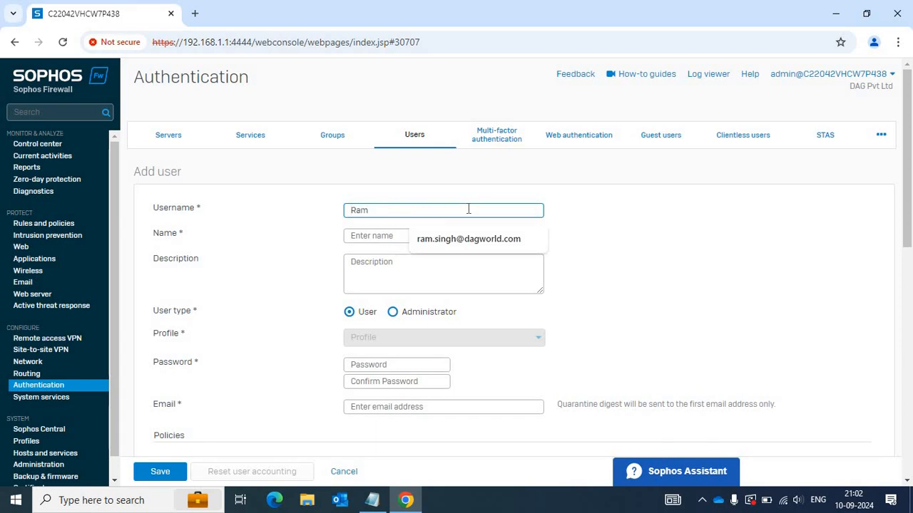
pyautogui.click(383, 236)
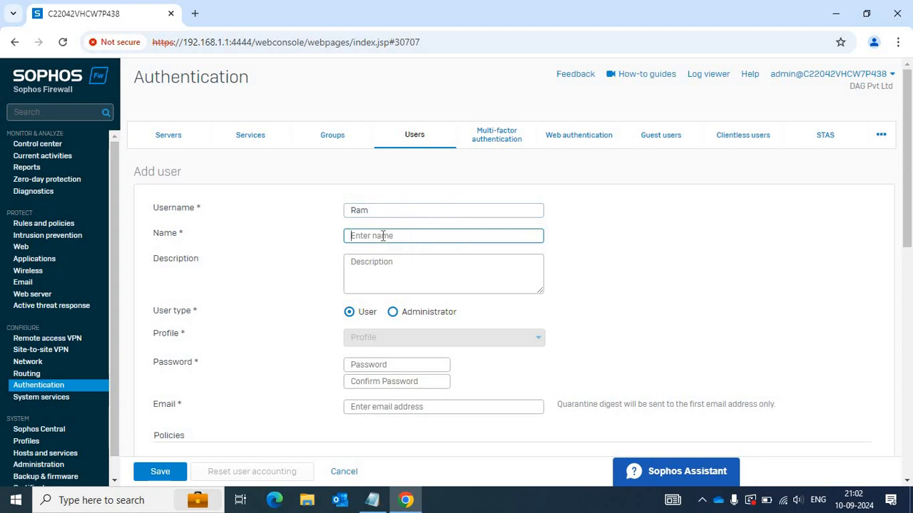
pyautogui.hotkey('shift', 'Tab')
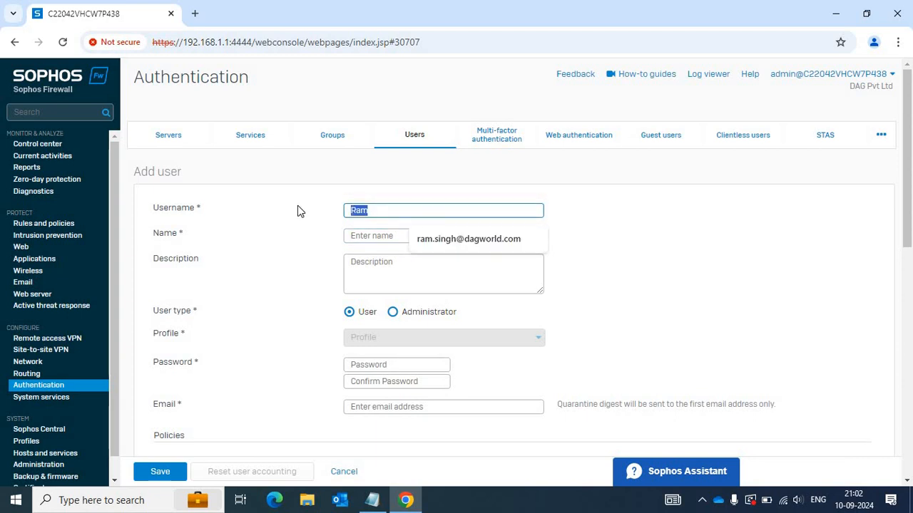
pyautogui.write('ram')
pyautogui.press('Tab')
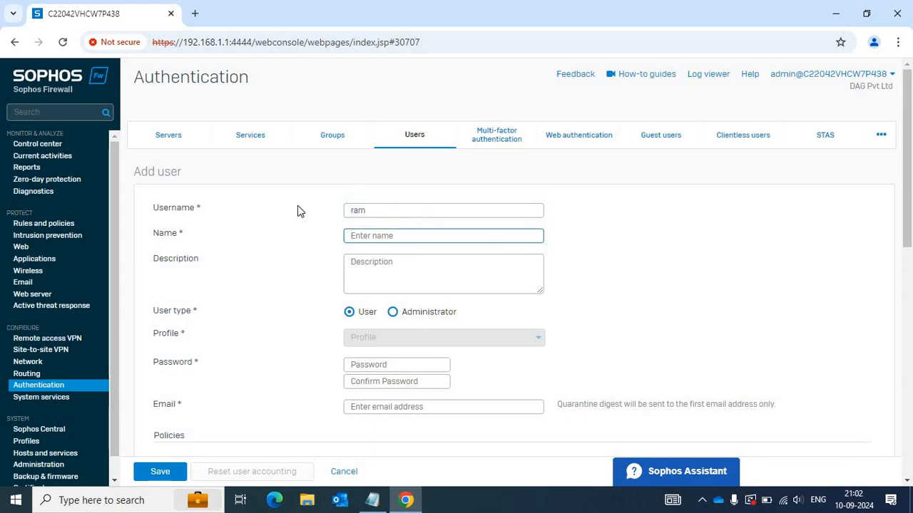
pyautogui.write('RAM')
pyautogui.click(393, 313)
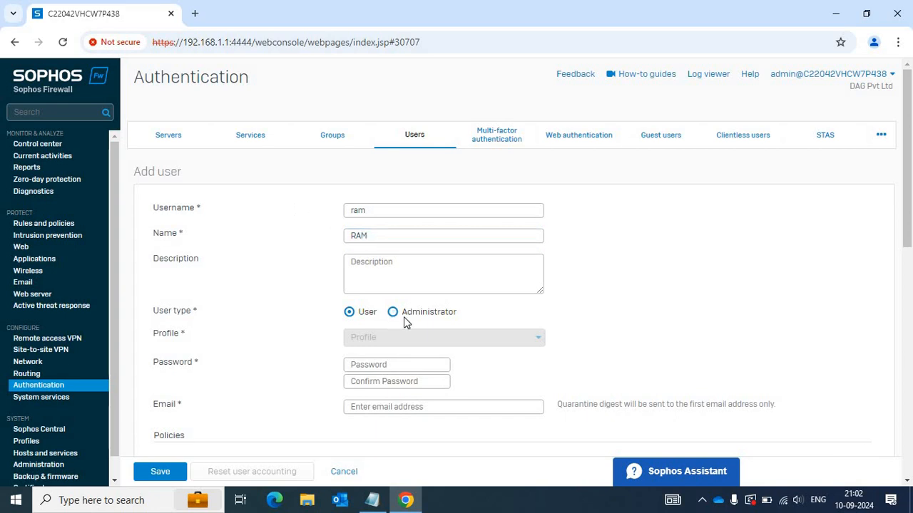
# Assign the Test administrator profile and enter the user's password.
pyautogui.click(426, 340)
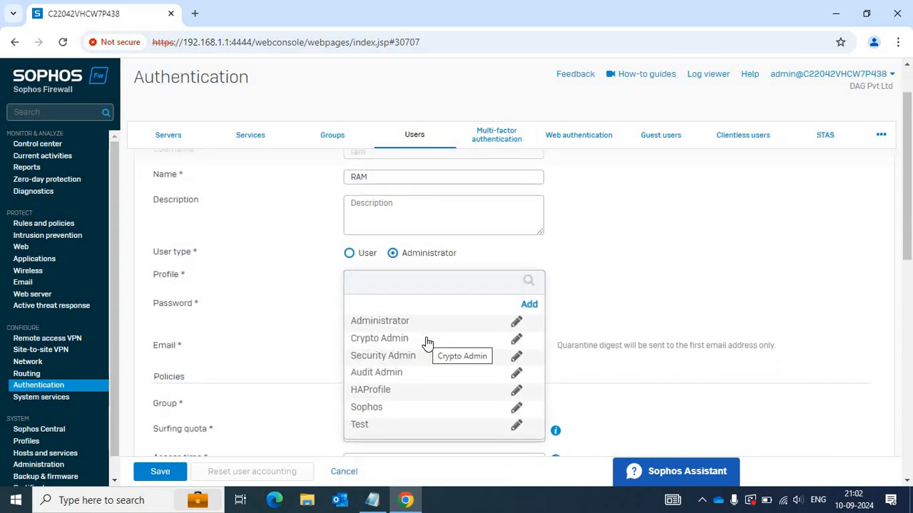
pyautogui.click(361, 425)
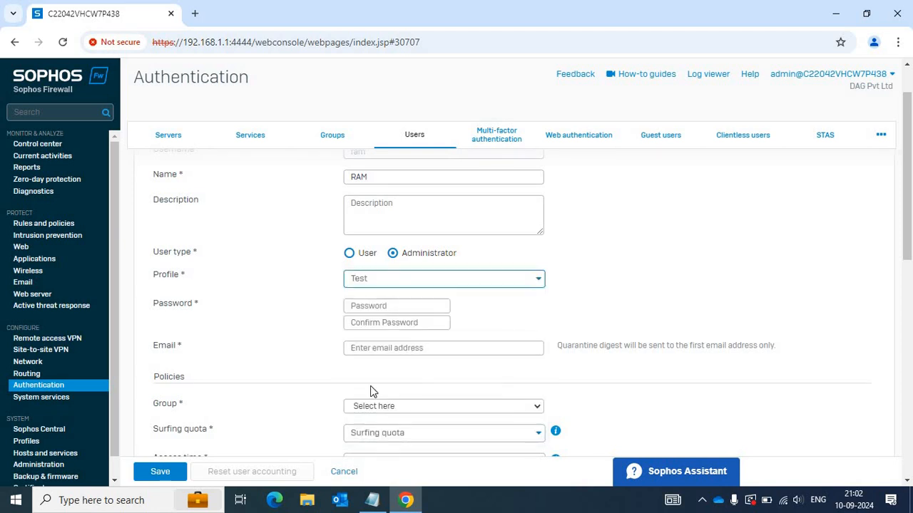
pyautogui.click(375, 306)
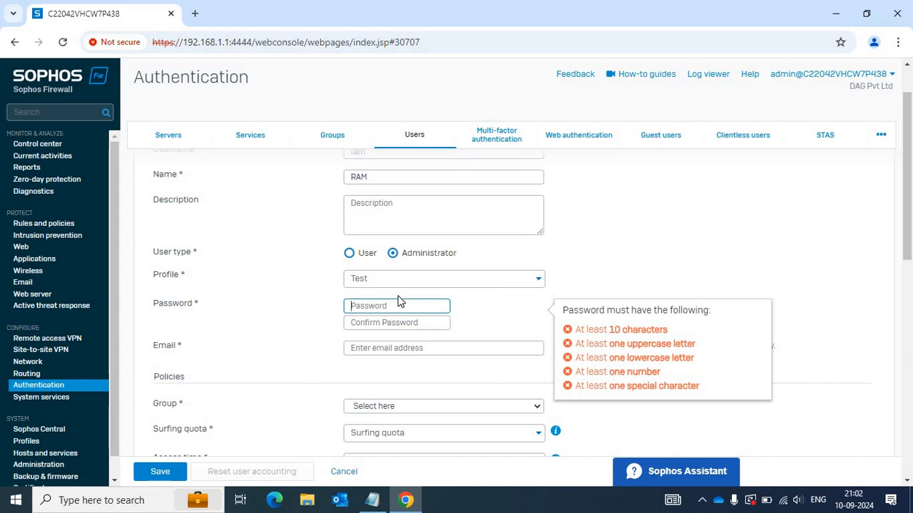
pyautogui.write('Admin@12')
pyautogui.hotkey('ctrl', 'a')
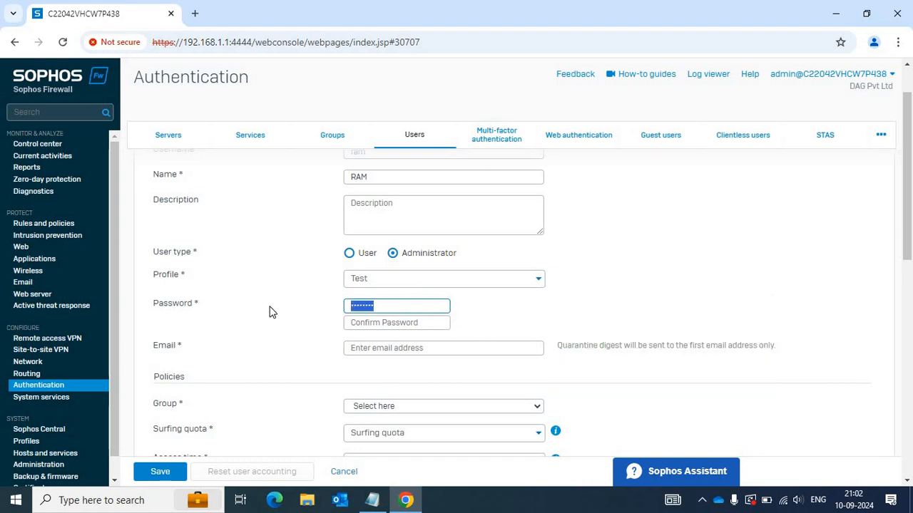
pyautogui.write('Ad')
# Confirm the password and fill in the suggested e-mail address.
pyautogui.click(390, 330)
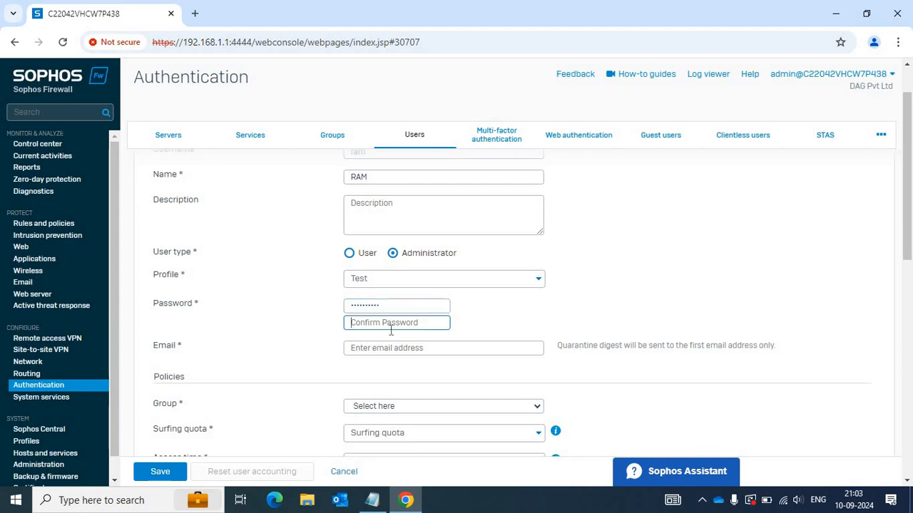
pyautogui.write('A')
pyautogui.press('BackSpace')
pyautogui.press('BackSpace')
pyautogui.press('BackSpace')
pyautogui.write('A')
pyautogui.click(405, 348)
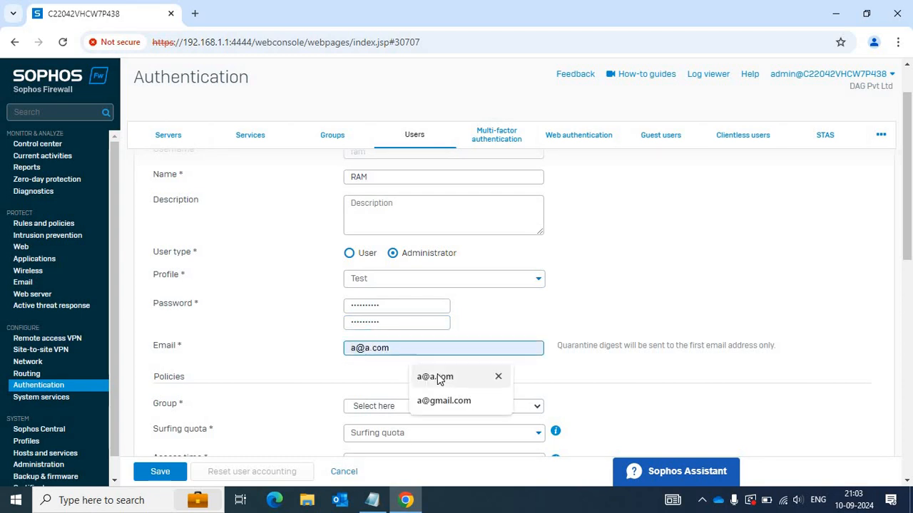
pyautogui.click(437, 378)
pyautogui.scroll(-1, 442, 363)
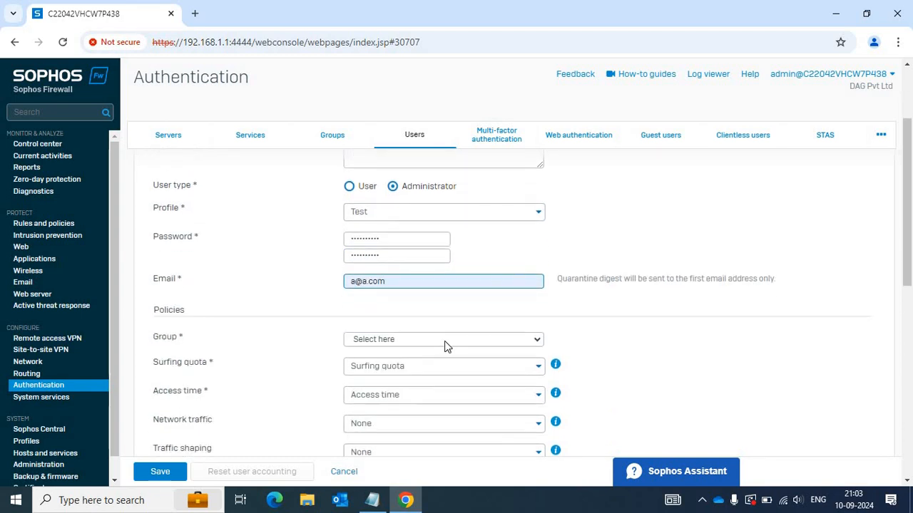
# Put the user in Open Group and scroll through the remaining VPN settings.
pyautogui.click(444, 340)
pyautogui.click(409, 178)
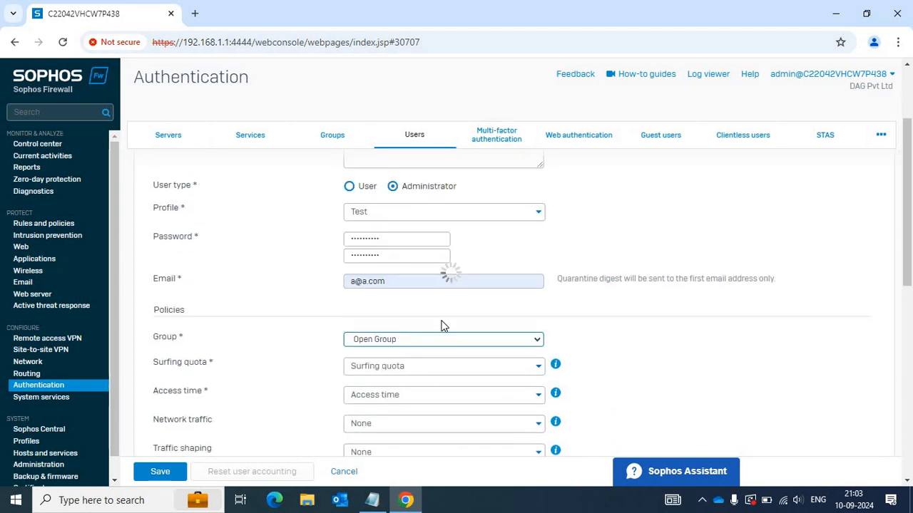
pyautogui.scroll(-2, 400, 364)
pyautogui.scroll(-3, 399, 363)
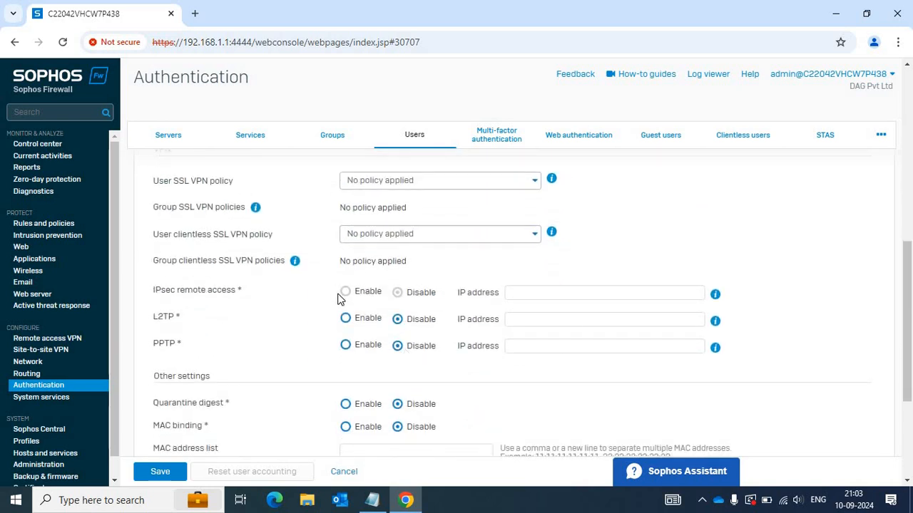
pyautogui.scroll(-3, 271, 270)
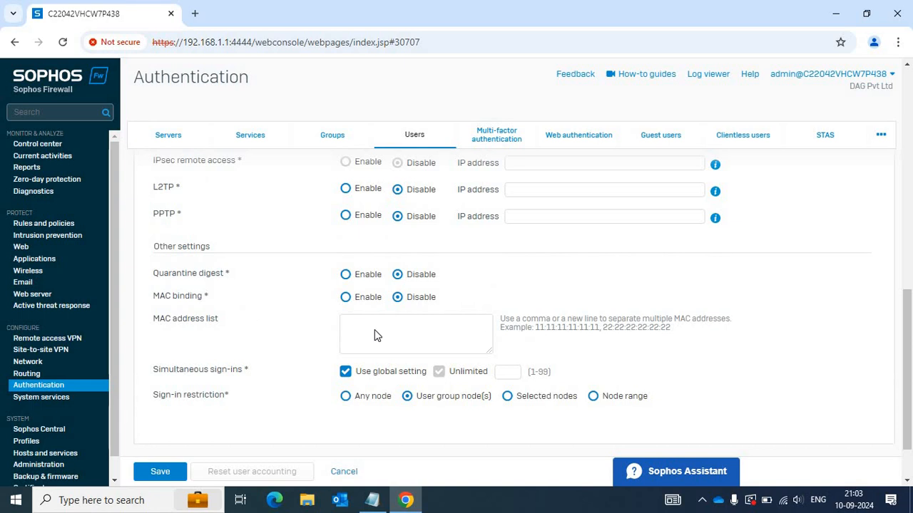
pyautogui.moveTo(155, 296); pyautogui.dragTo(385, 278)
pyautogui.scroll(-1, 214, 284)
pyautogui.click(385, 278)
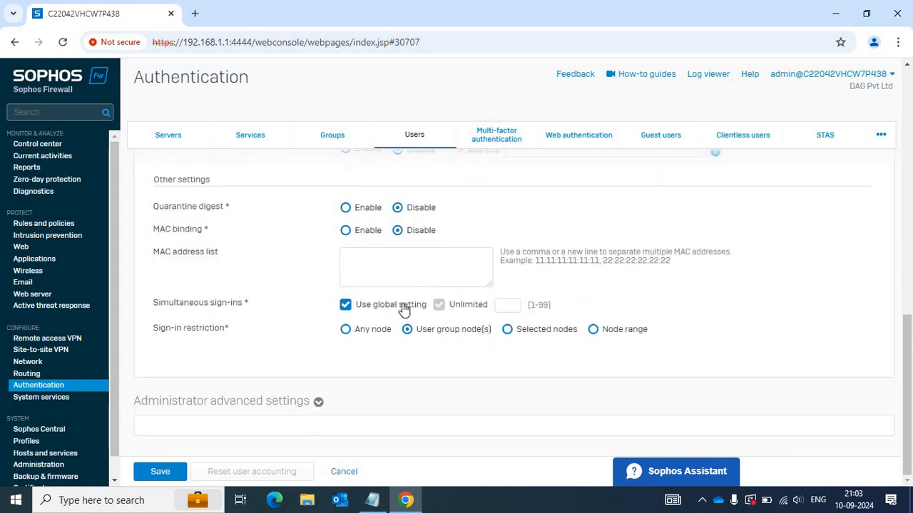
pyautogui.scroll(1, 404, 309)
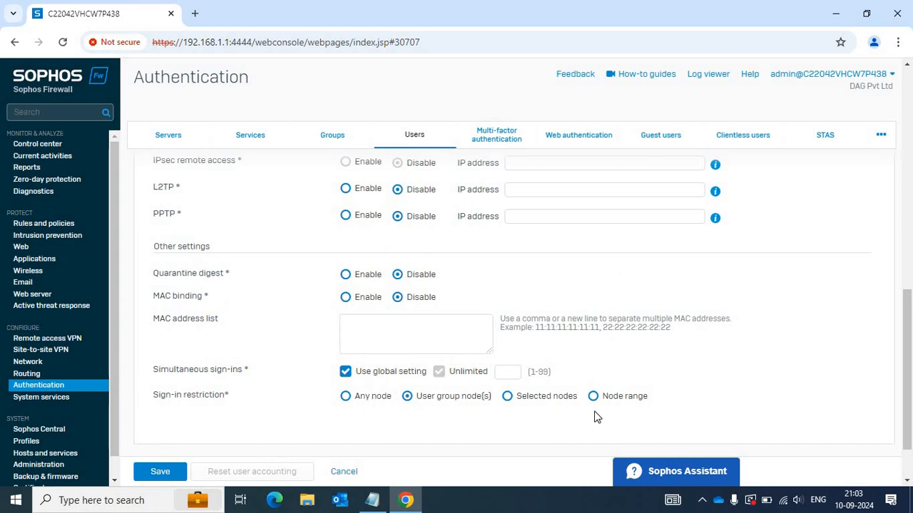
# Try the Sign-in restriction options for selected nodes and an IP node range.
pyautogui.click(507, 397)
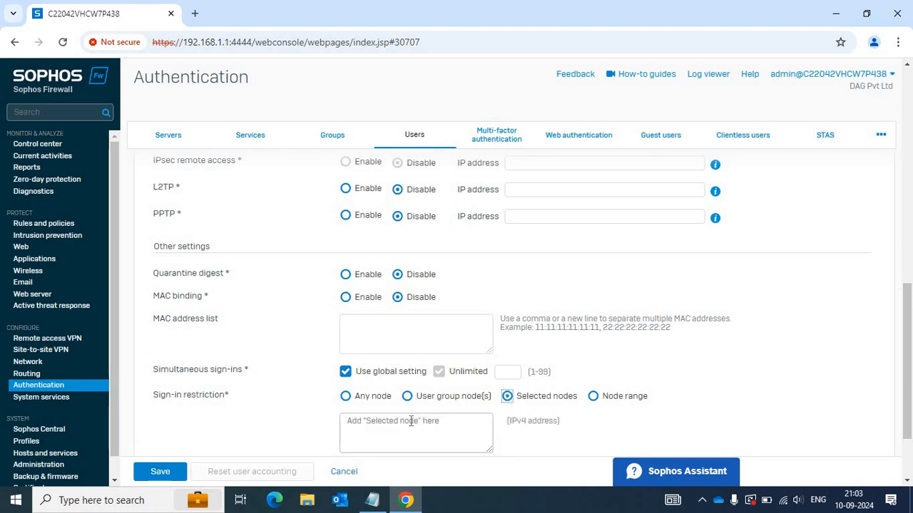
pyautogui.click(412, 422)
pyautogui.moveTo(509, 423); pyautogui.dragTo(517, 422)
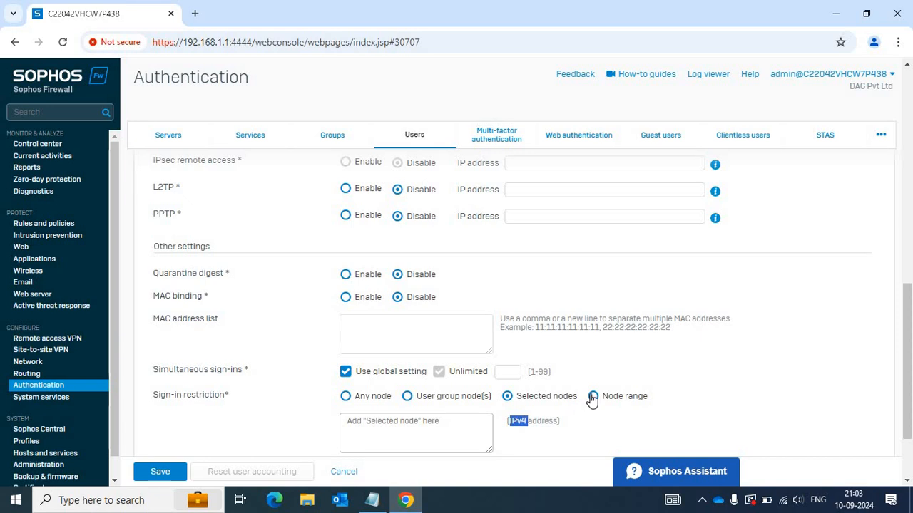
pyautogui.click(593, 395)
pyautogui.scroll(-1, 442, 357)
pyautogui.click(442, 357)
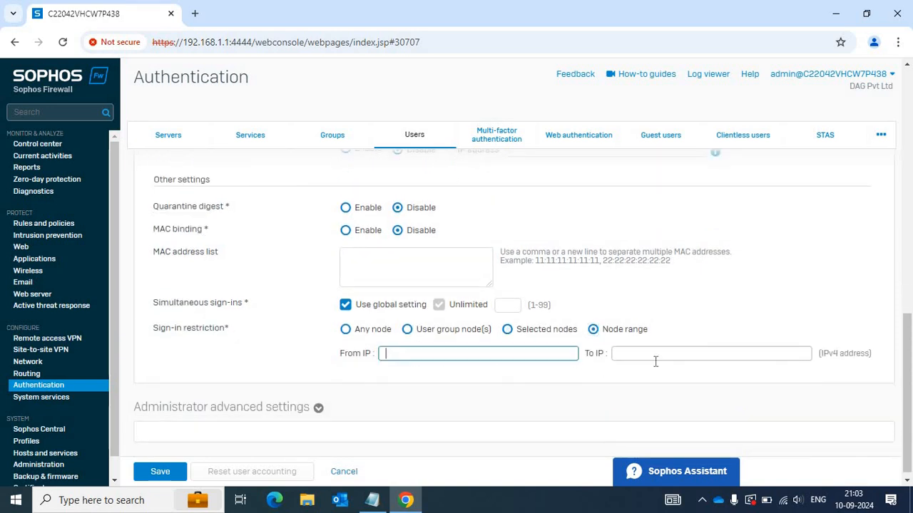
pyautogui.click(656, 359)
pyautogui.scroll(1, 655, 361)
pyautogui.scroll(2, 655, 361)
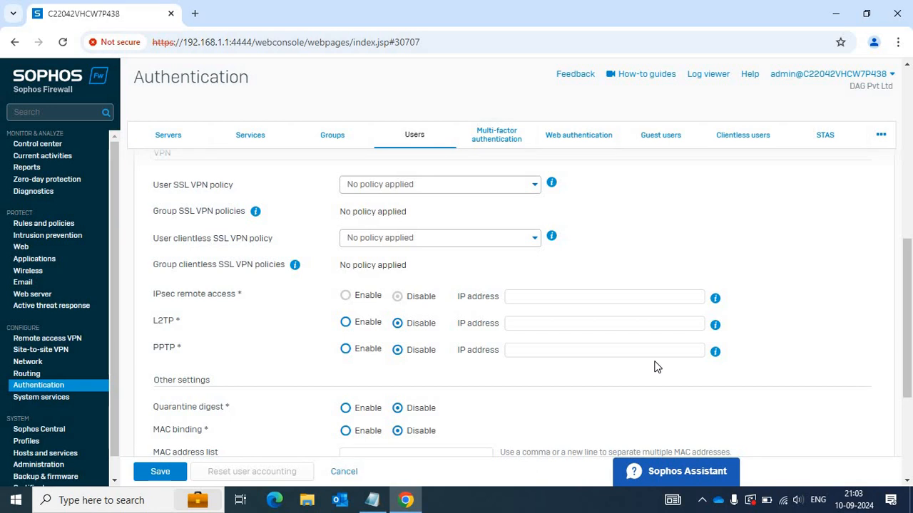
pyautogui.scroll(-1, 376, 370)
pyautogui.scroll(1, 377, 369)
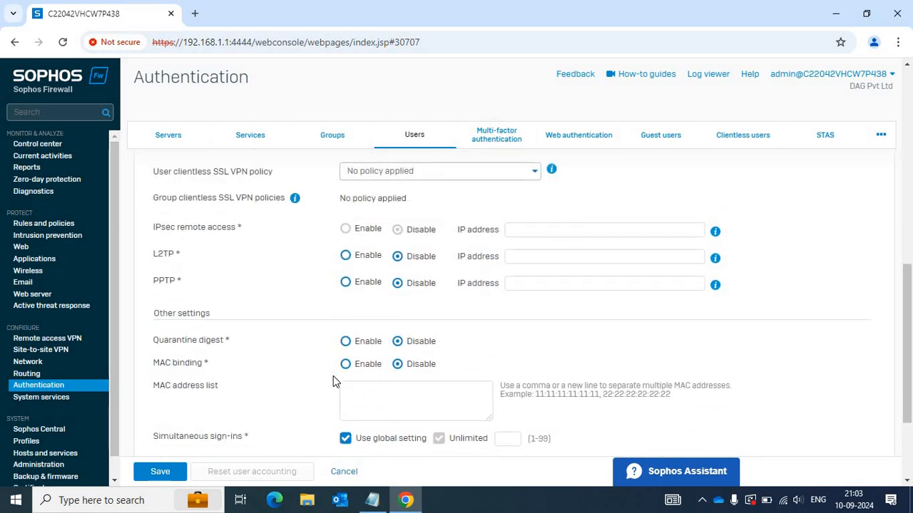
pyautogui.scroll(5, 335, 378)
pyautogui.scroll(3, 344, 313)
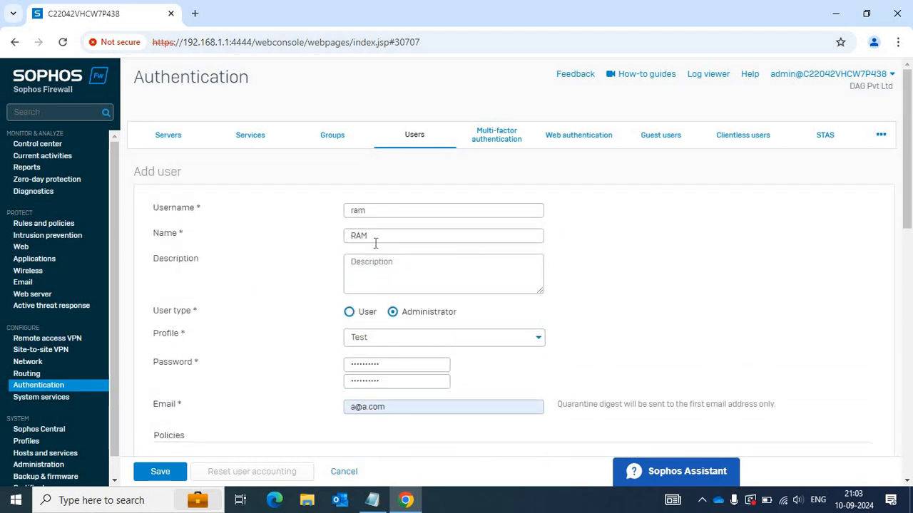
# Reselect Test as the administrator profile.
pyautogui.scroll(-7, 376, 241)
pyautogui.scroll(5, 374, 246)
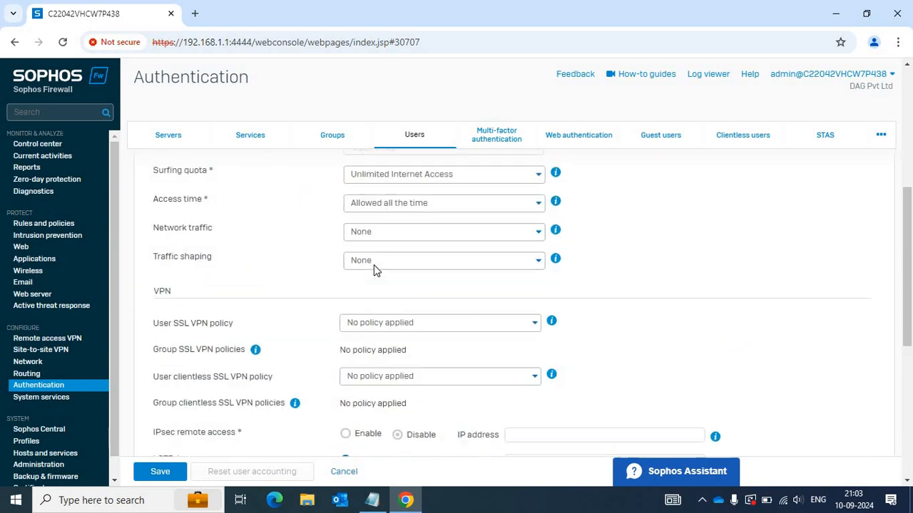
pyautogui.scroll(2, 457, 326)
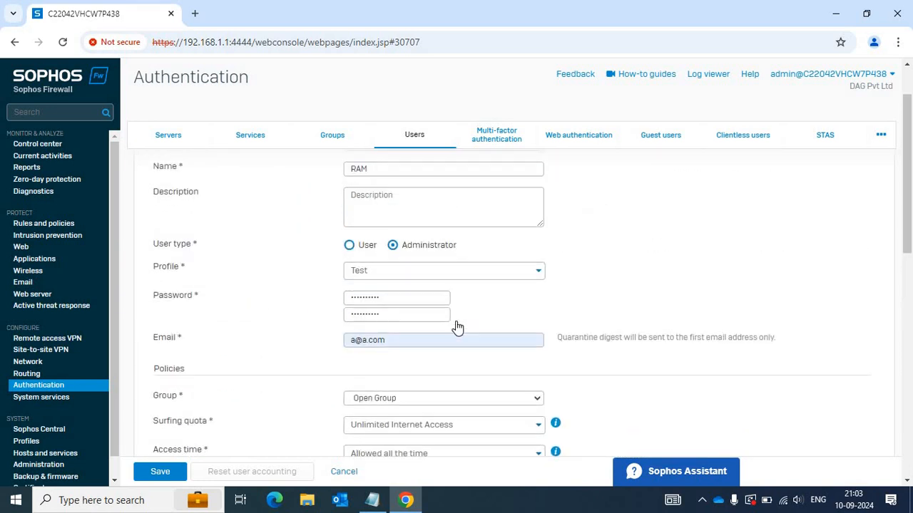
pyautogui.scroll(-3, 428, 338)
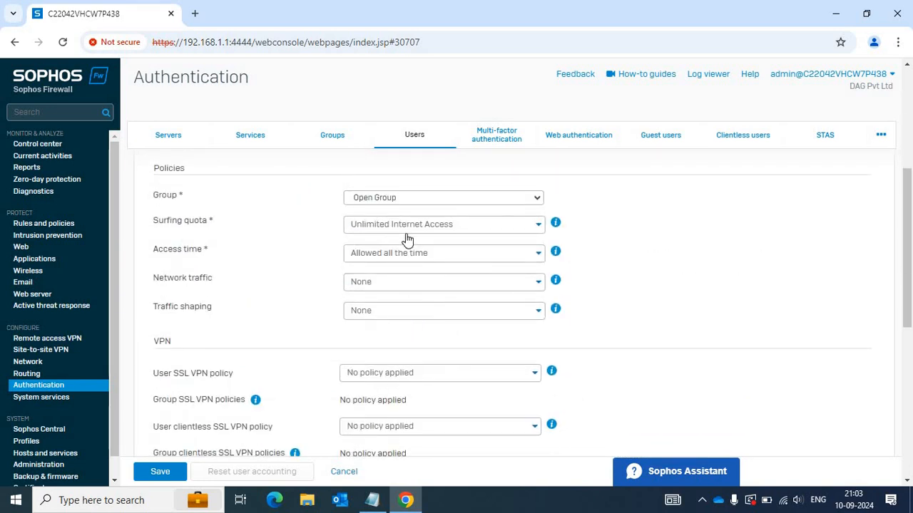
pyautogui.scroll(2, 405, 233)
pyautogui.scroll(1, 382, 274)
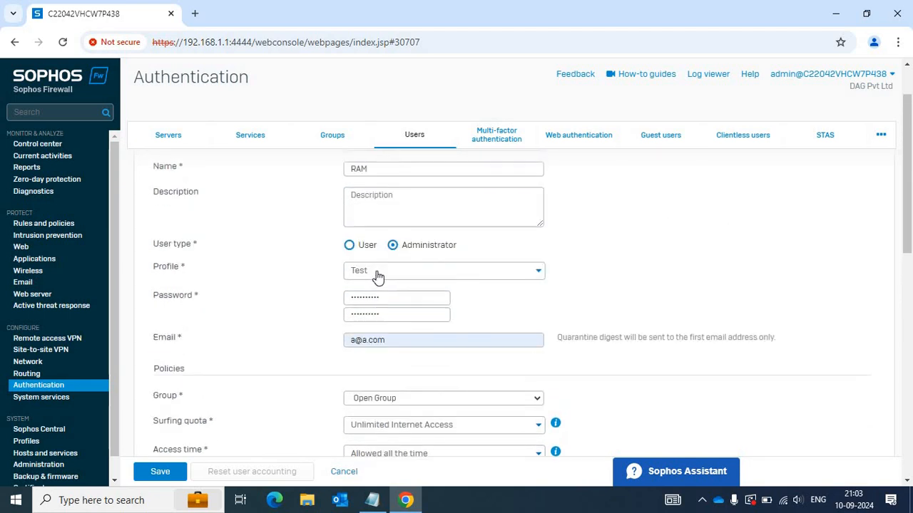
pyautogui.click(358, 271)
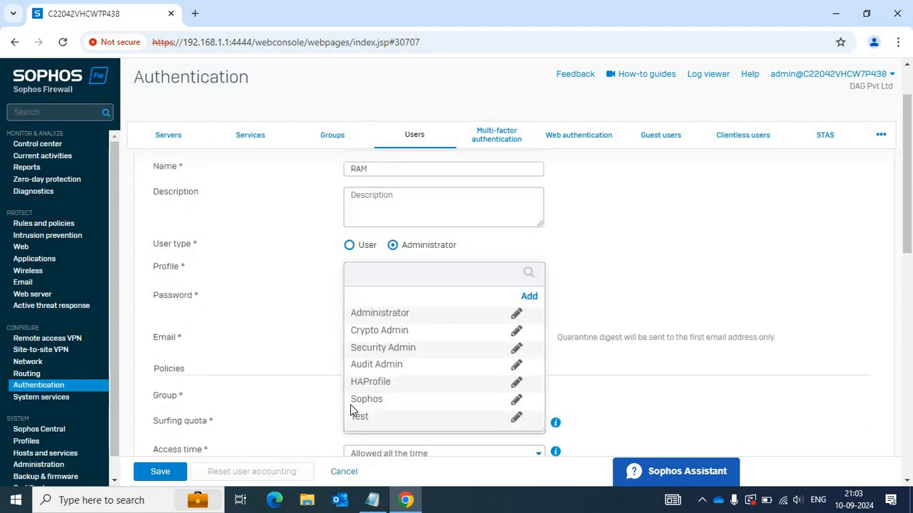
pyautogui.click(353, 415)
# Save, dismiss the missing From IP alert, restrict sign-in to user group nodes, and save again.
pyautogui.click(166, 479)
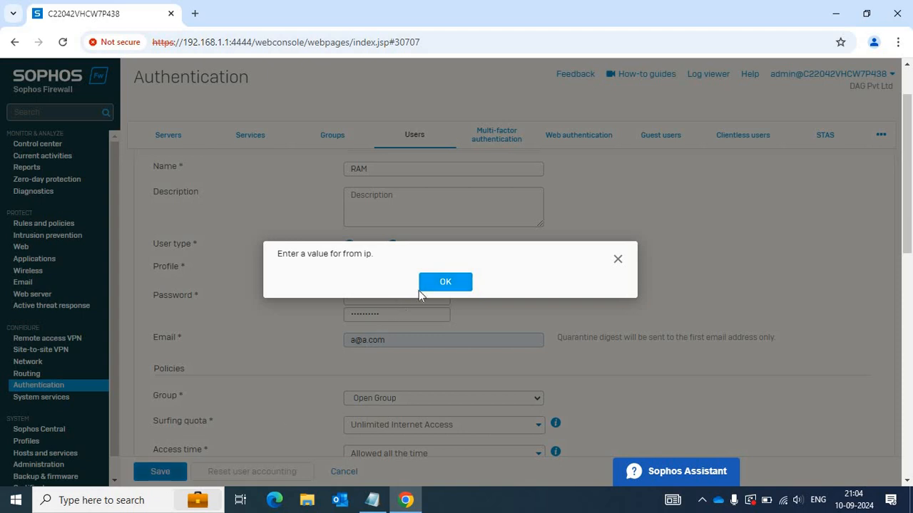
pyautogui.press('Return')
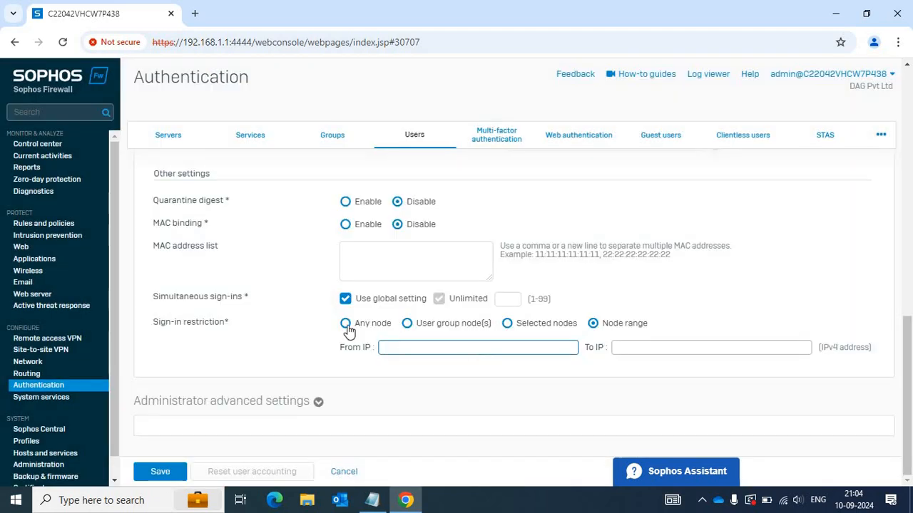
pyautogui.click(406, 324)
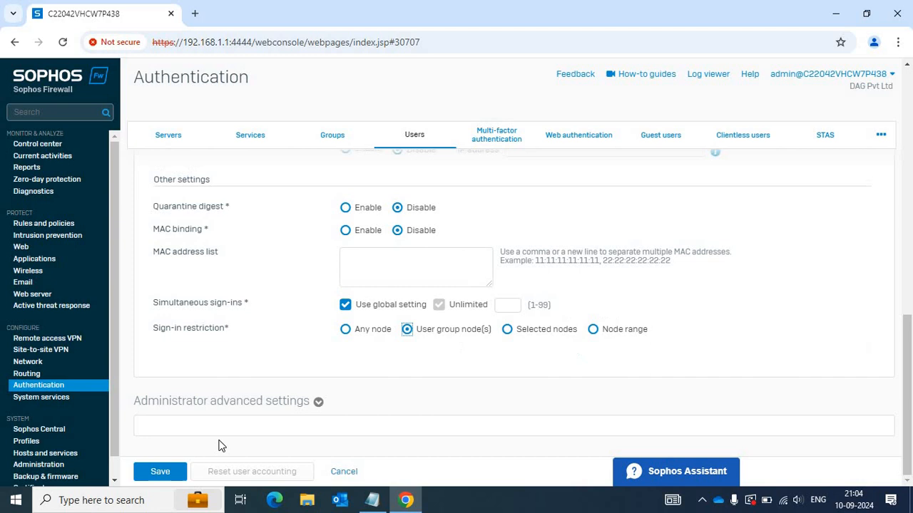
pyautogui.click(157, 474)
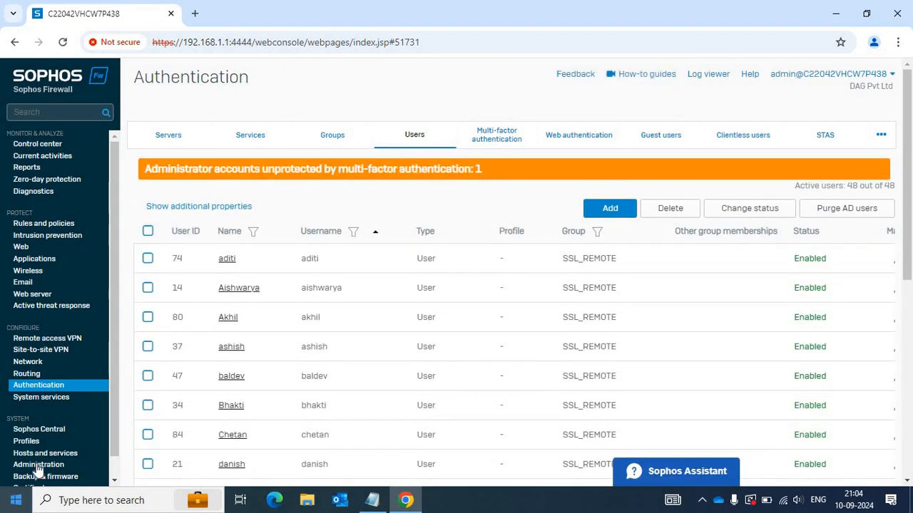
# Open the Test profile from Profiles > Device access for editing.
pyautogui.click(27, 443)
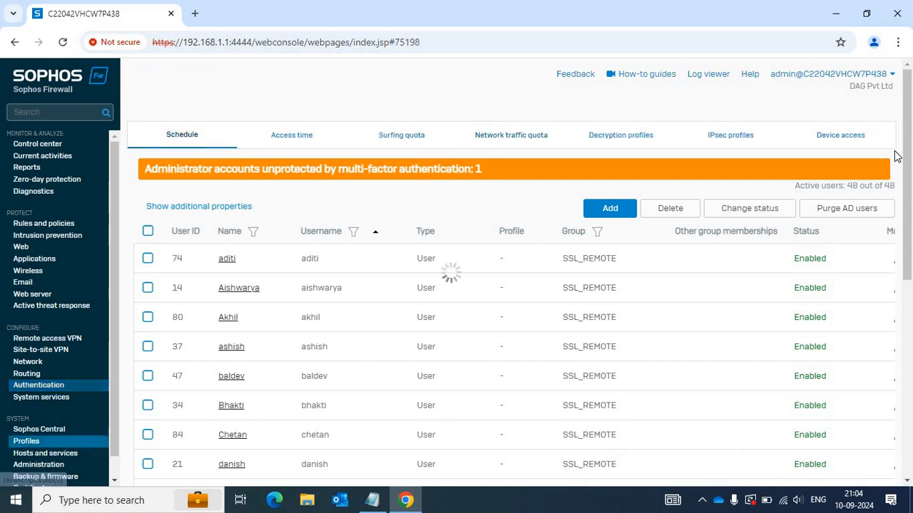
pyautogui.click(851, 143)
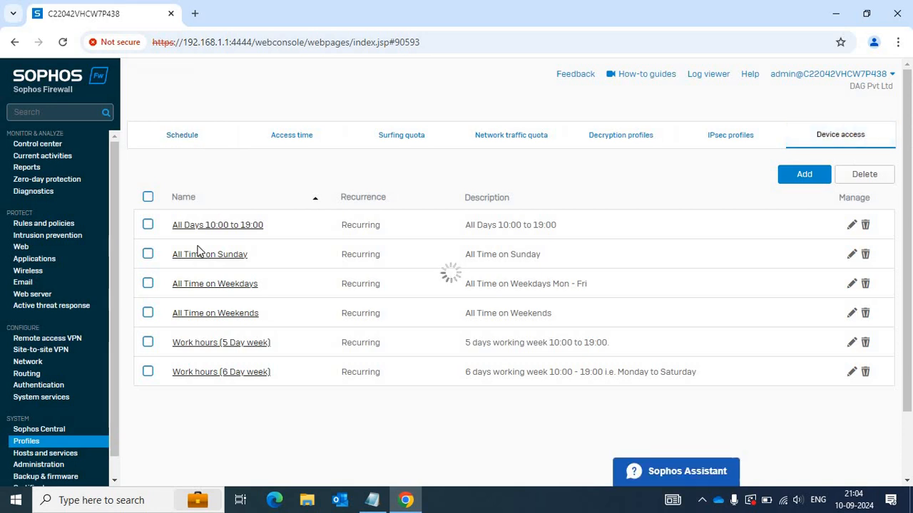
pyautogui.click(182, 403)
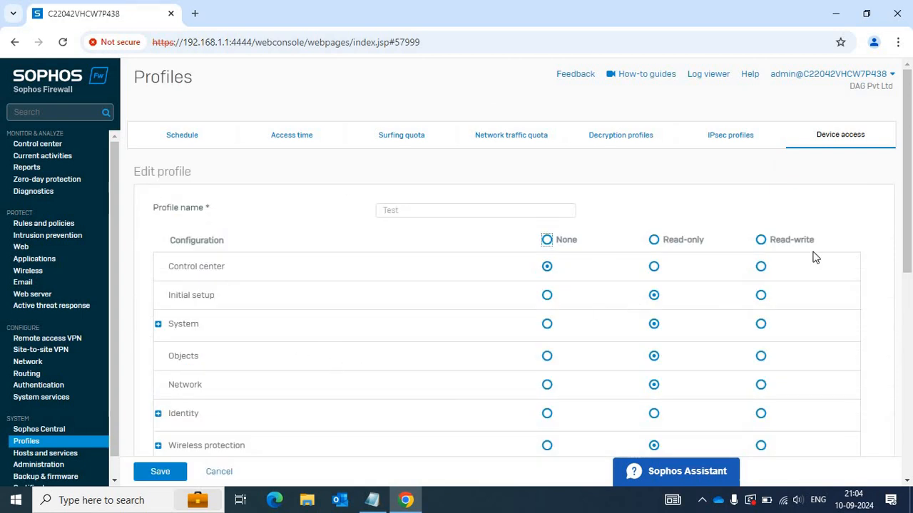
# Minimise the Chrome admin console and launch Firefox from the desktop.
pyautogui.click(836, 14)
pyautogui.doubleClick(884, 75)
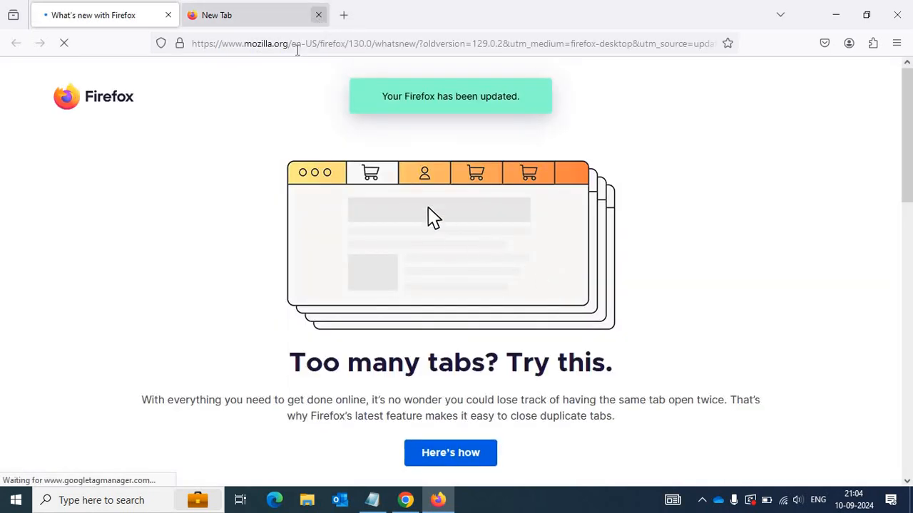
pyautogui.click(301, 50)
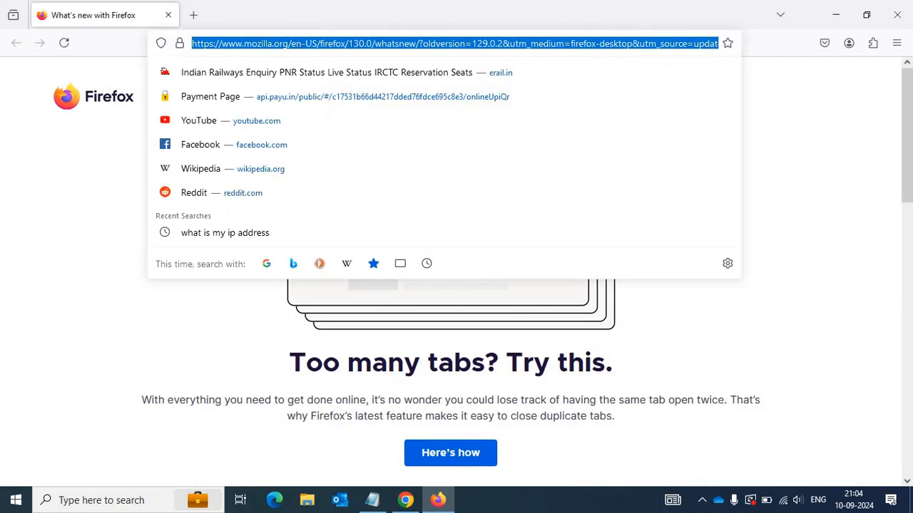
pyautogui.write('https:/')
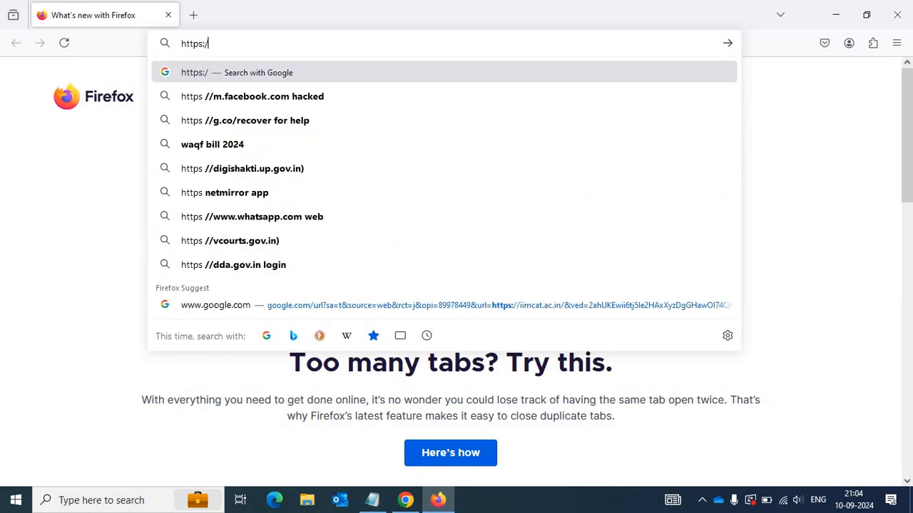
pyautogui.write('/192')
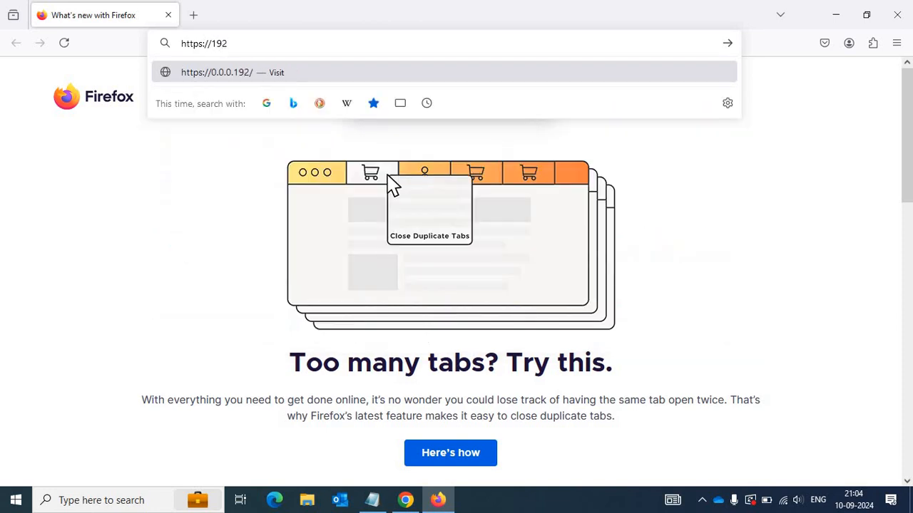
pyautogui.write('.168.1.1')
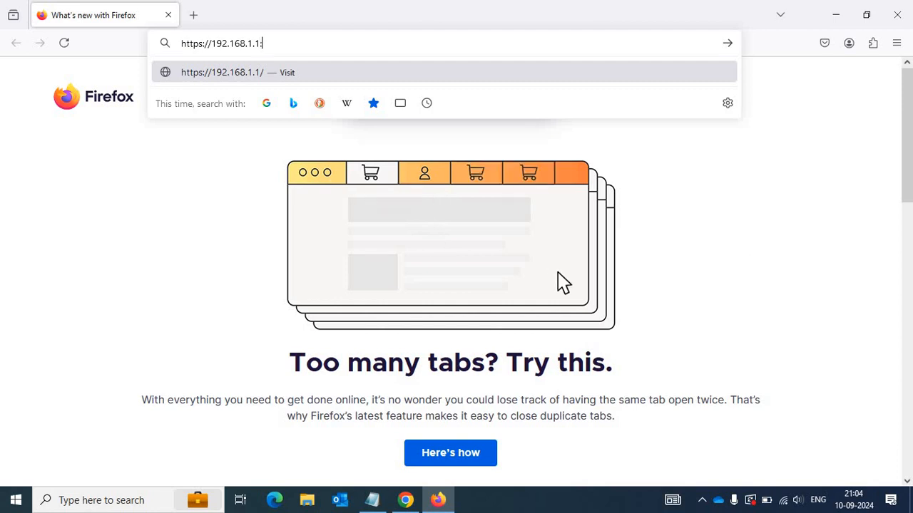
pyautogui.write(':4444')
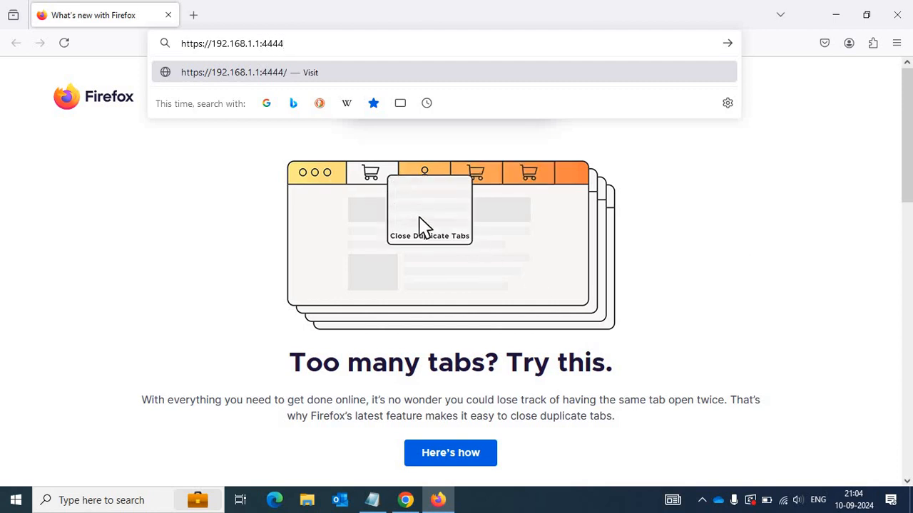
pyautogui.press('Return')
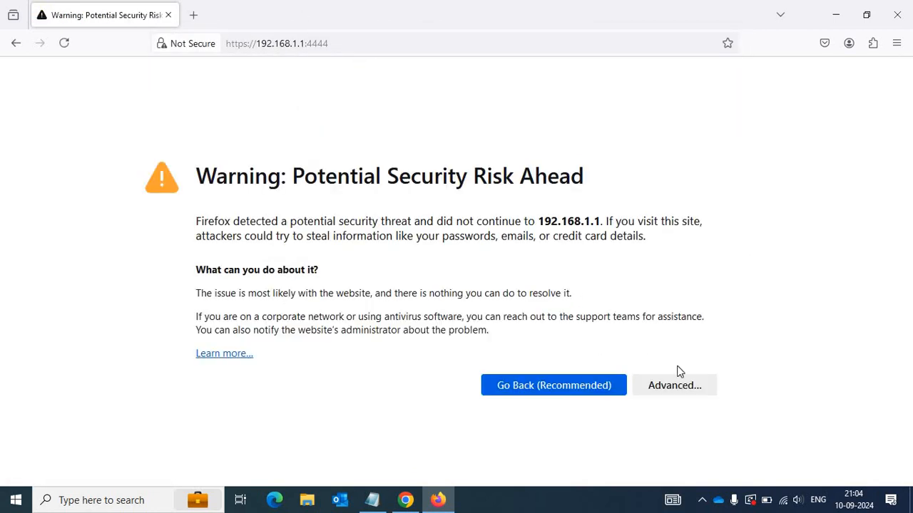
pyautogui.click(669, 389)
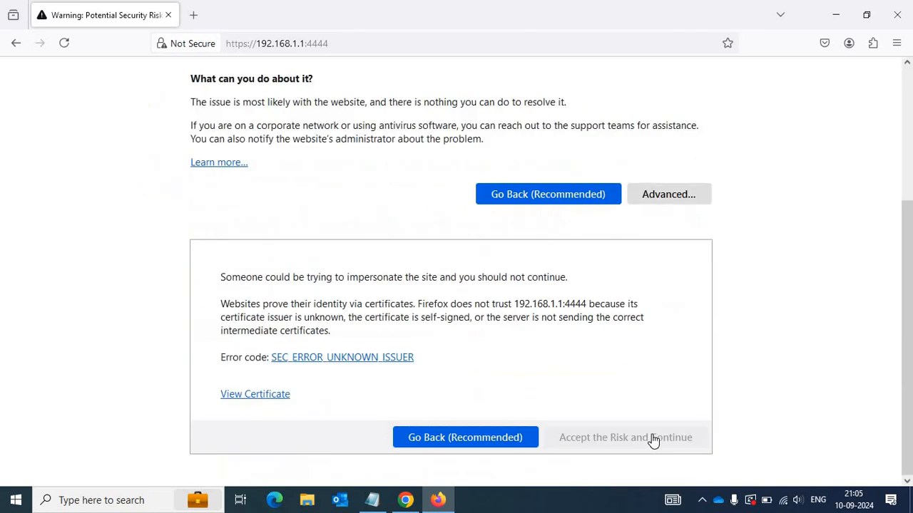
pyautogui.click(299, 194)
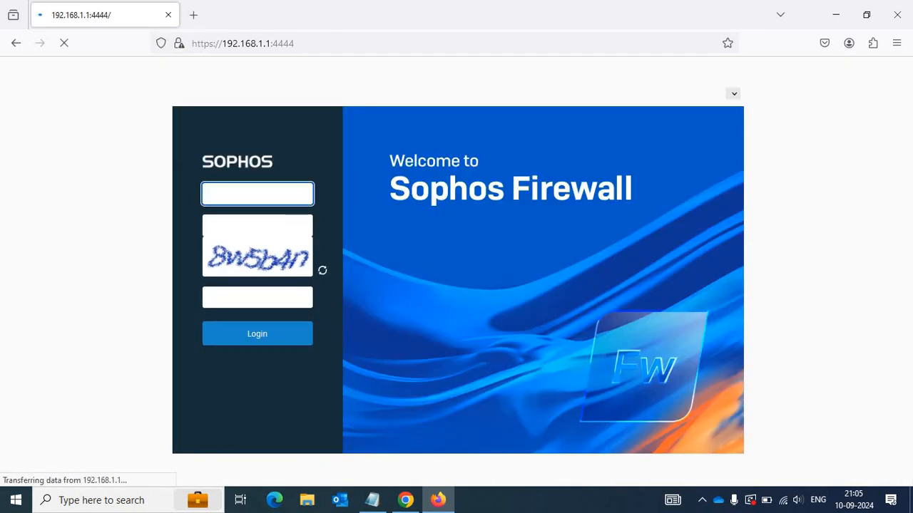
# Log in with the Test-profile administrator's username and password, declining Firefox's password save.
pyautogui.write('ram')
pyautogui.press('Tab')
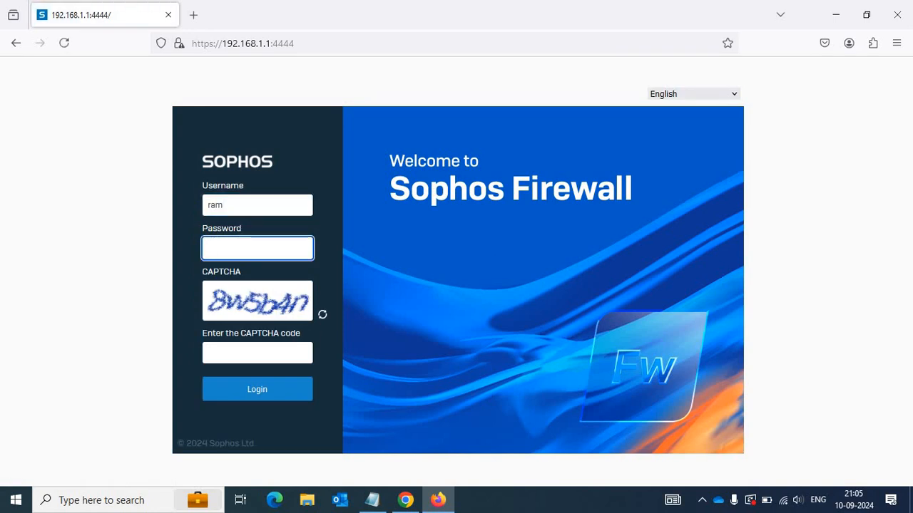
pyautogui.write('•')
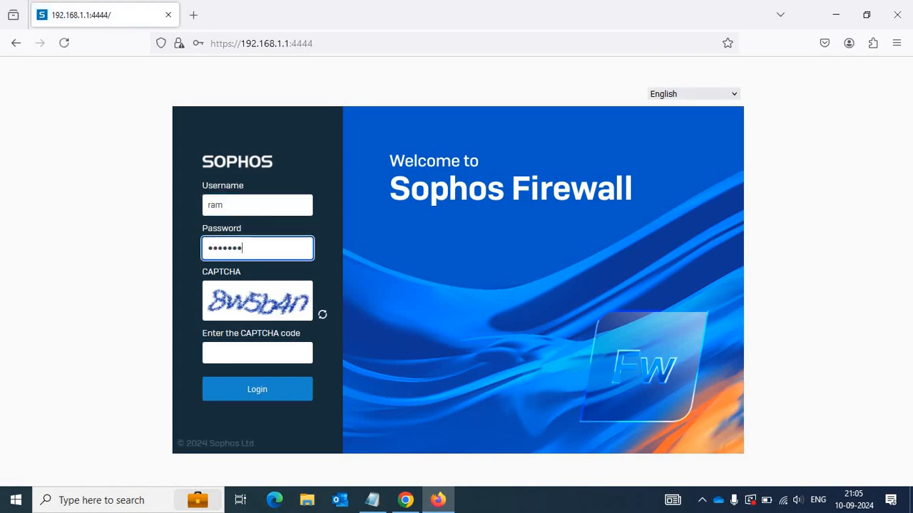
pyautogui.press('Tab')
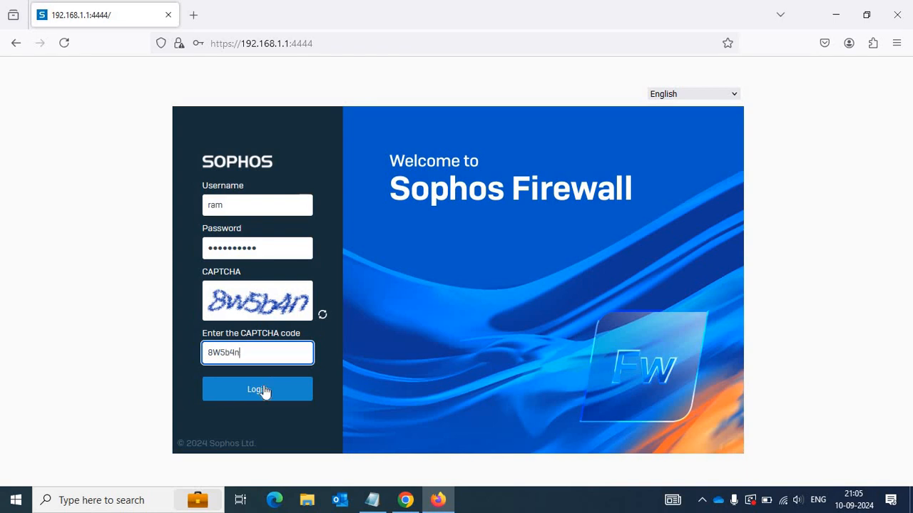
pyautogui.click(417, 204)
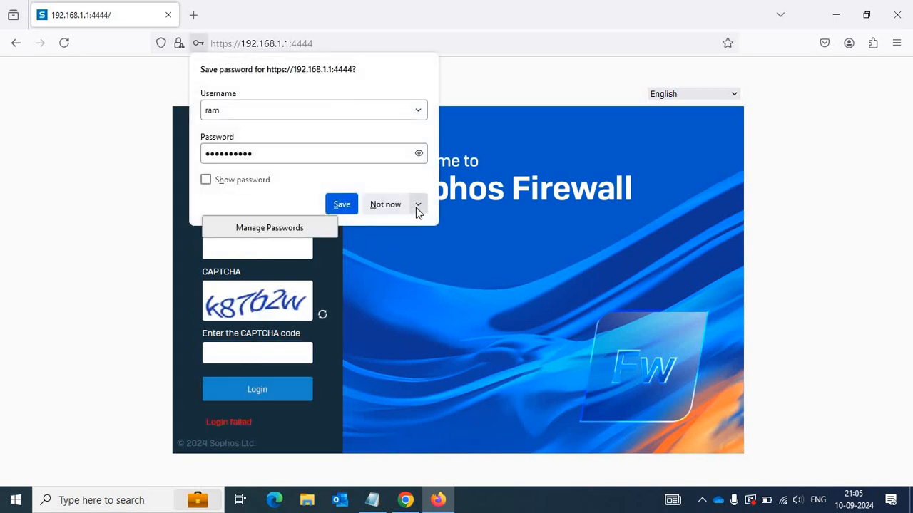
pyautogui.click(388, 229)
# Re-enter the administrator's credentials with a fresh CAPTCHA code and log in again.
pyautogui.click(279, 203)
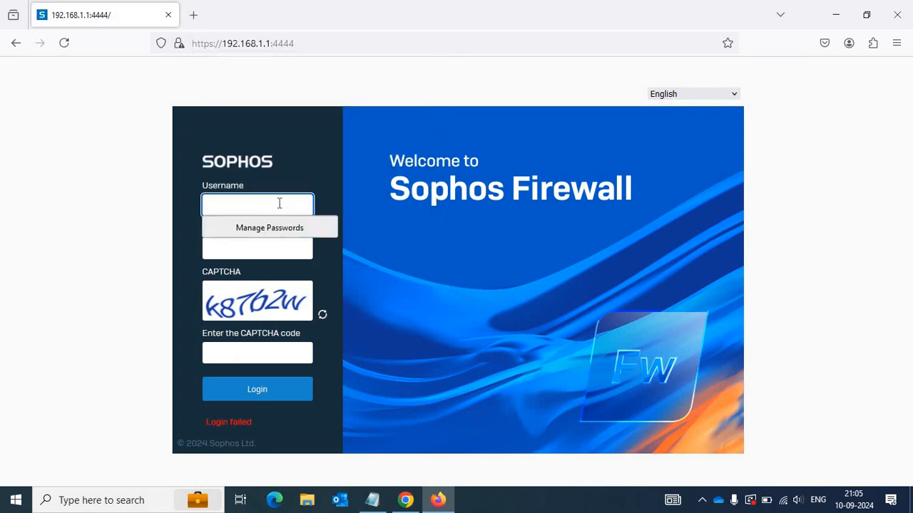
pyautogui.click(280, 204)
pyautogui.write('ram')
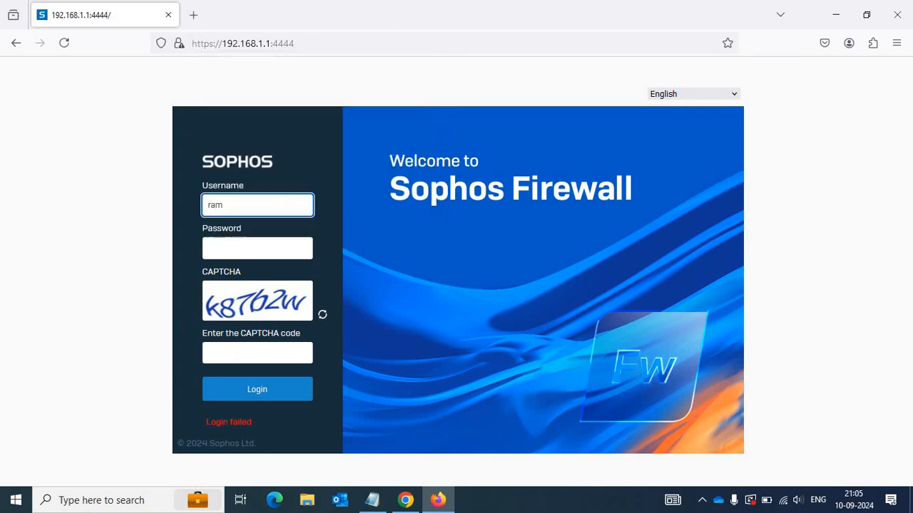
pyautogui.press('Tab')
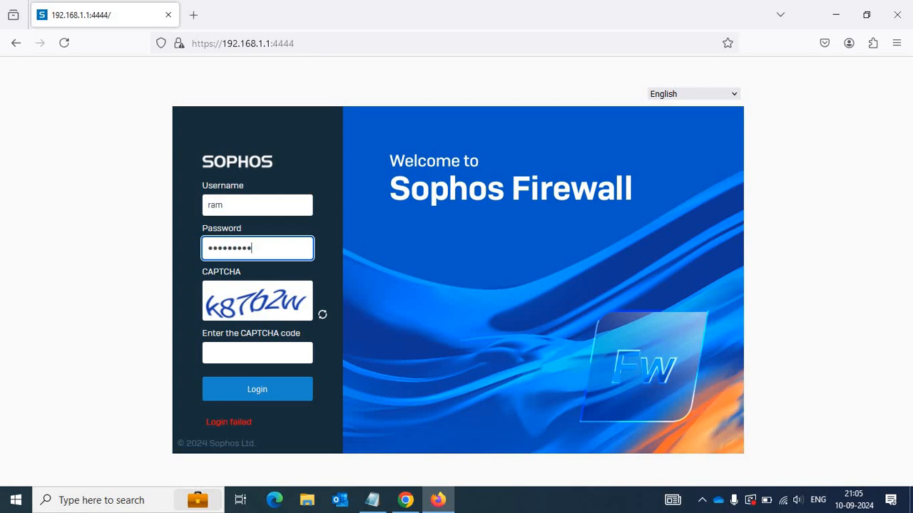
pyautogui.click(268, 358)
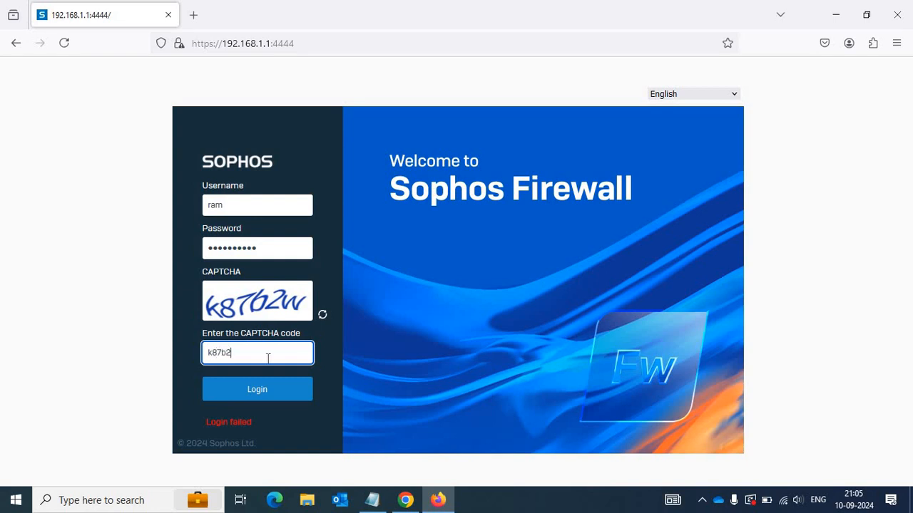
pyautogui.write('k87b2w')
pyautogui.click(257, 393)
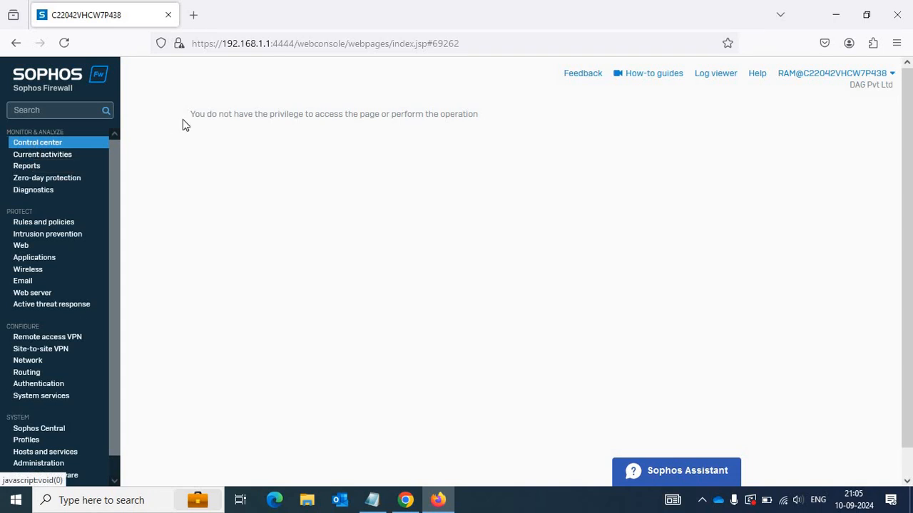
# Highlight the 'You do not have the privilege' message, then open Rules and policies.
pyautogui.moveTo(221, 121); pyautogui.dragTo(487, 133)
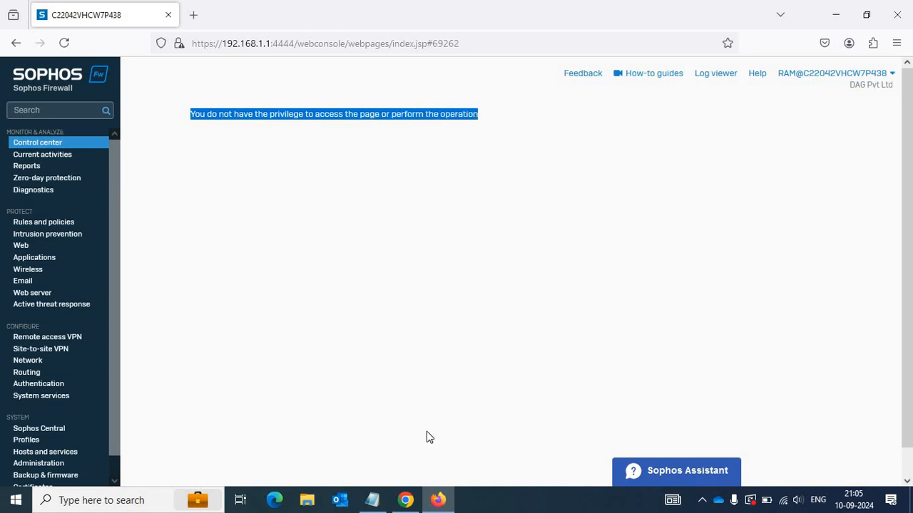
pyautogui.click(405, 500)
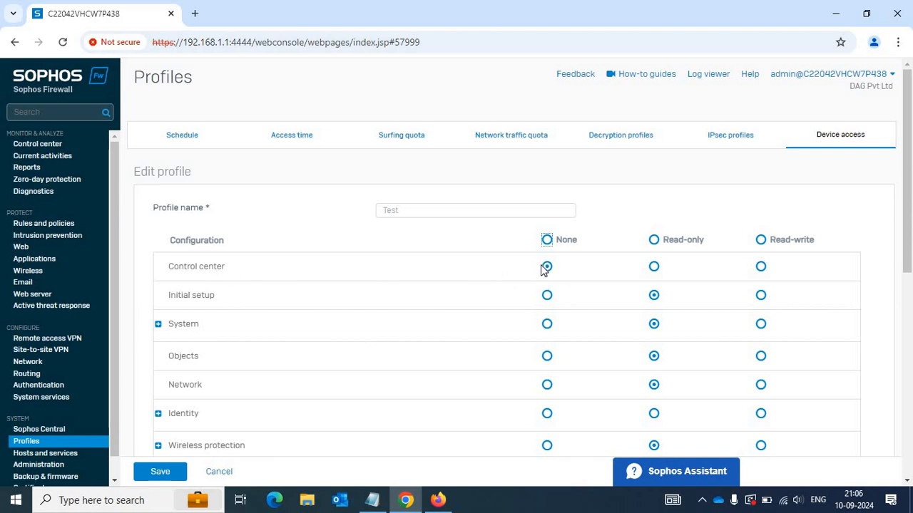
pyautogui.click(447, 504)
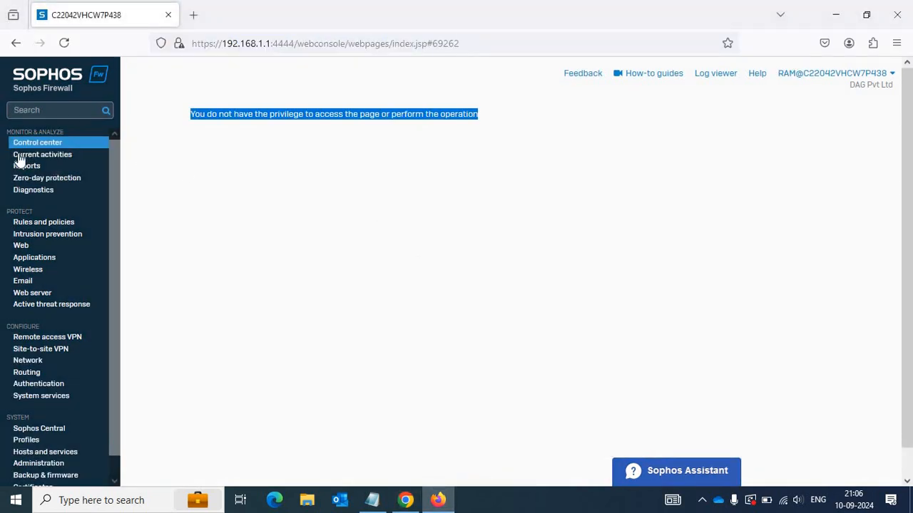
pyautogui.click(254, 127)
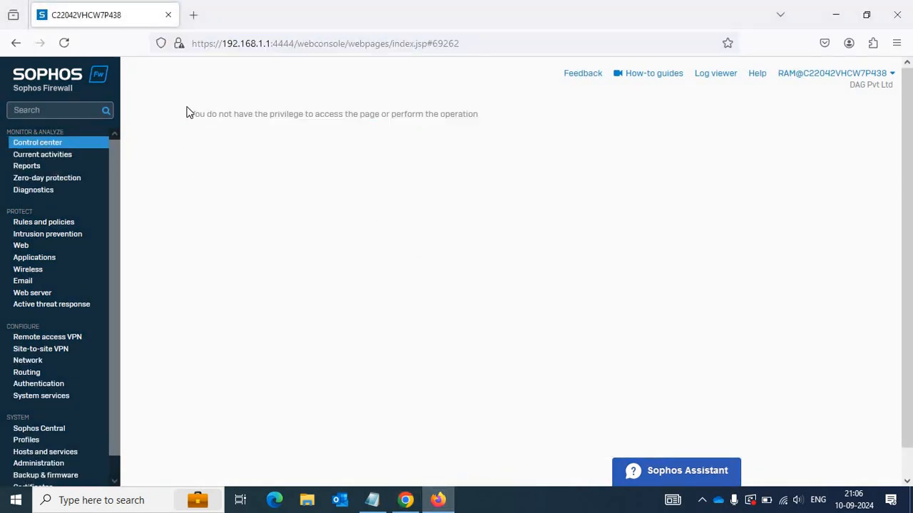
pyautogui.moveTo(229, 113); pyautogui.dragTo(490, 116)
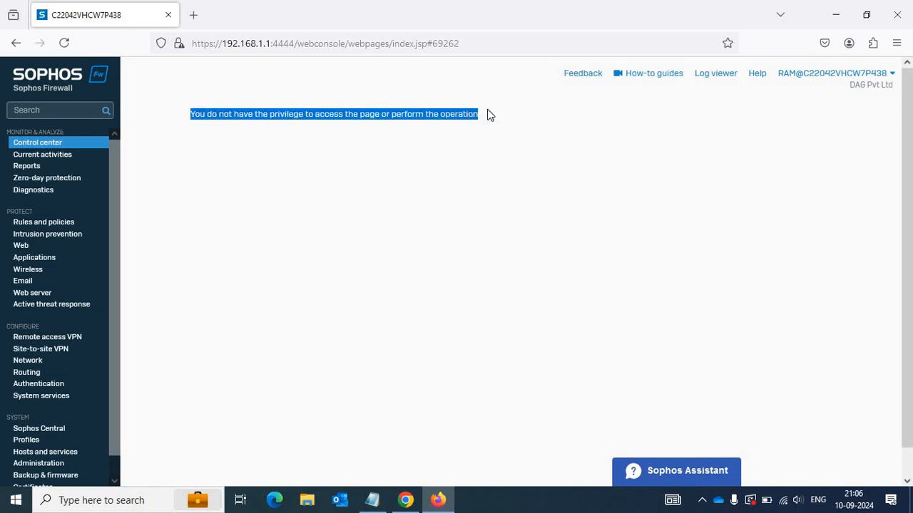
pyautogui.click(28, 224)
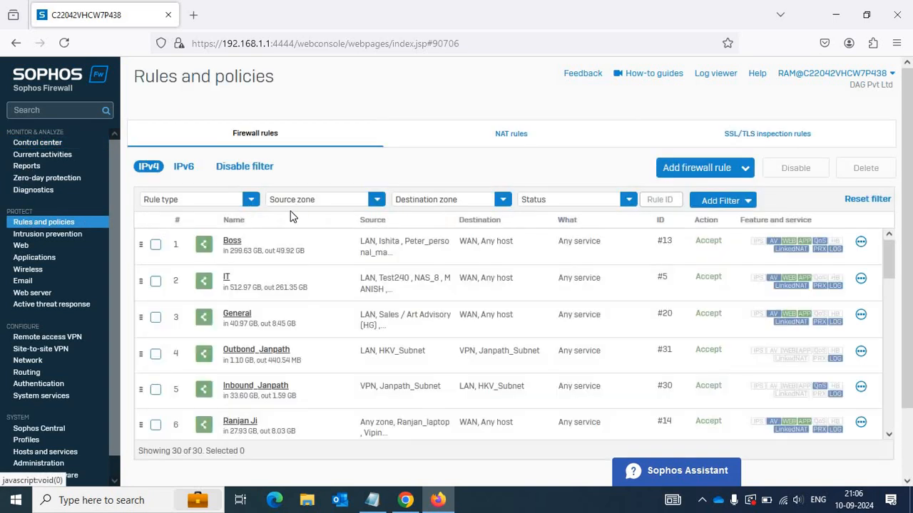
# In the Chrome admin session, go through Administration back to the Device access profiles.
pyautogui.click(405, 500)
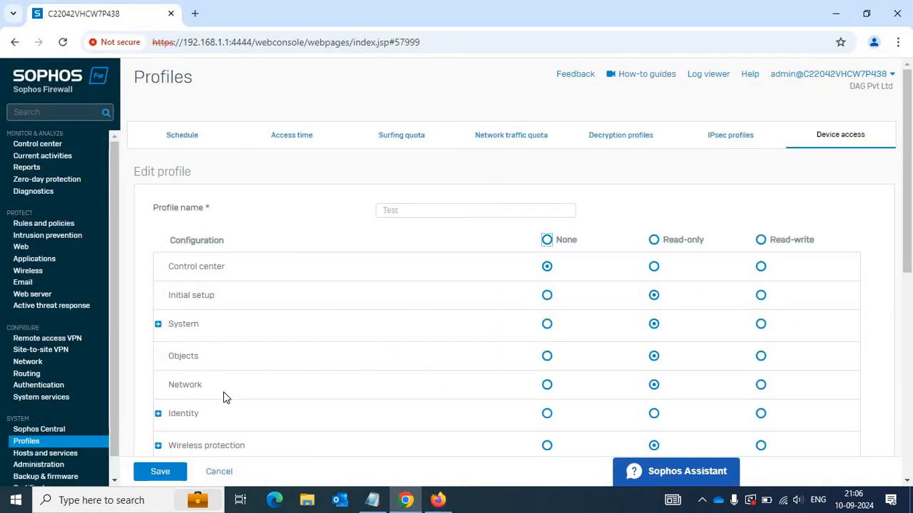
pyautogui.scroll(-3, 224, 392)
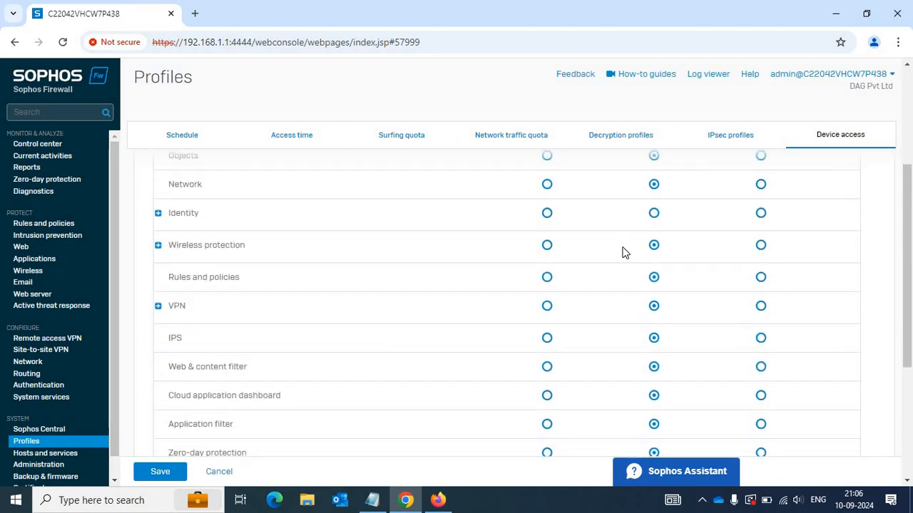
pyautogui.click(40, 225)
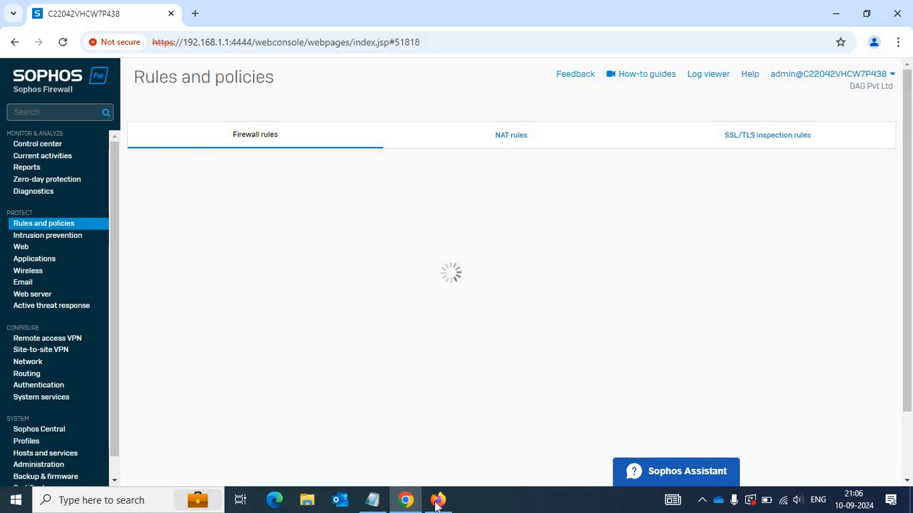
pyautogui.moveTo(438, 499)
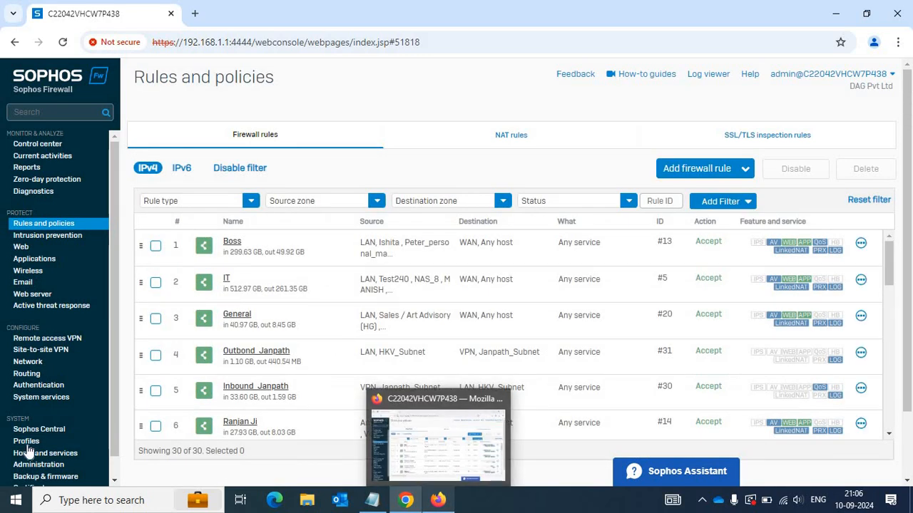
pyautogui.scroll(-1, 43, 460)
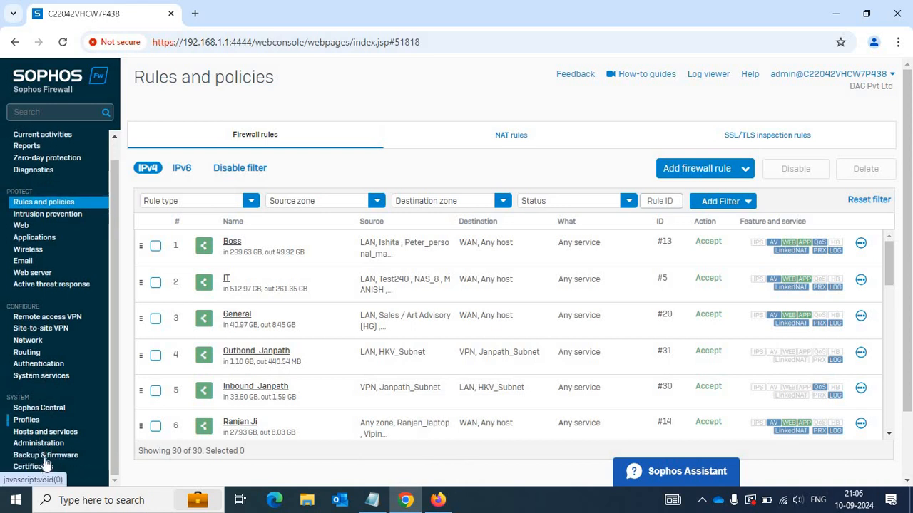
pyautogui.click(39, 443)
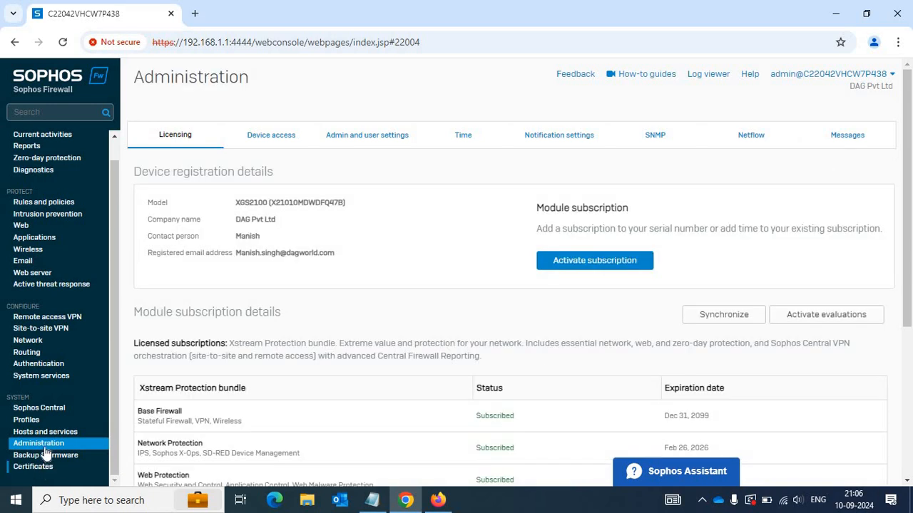
pyautogui.scroll(-1, 42, 467)
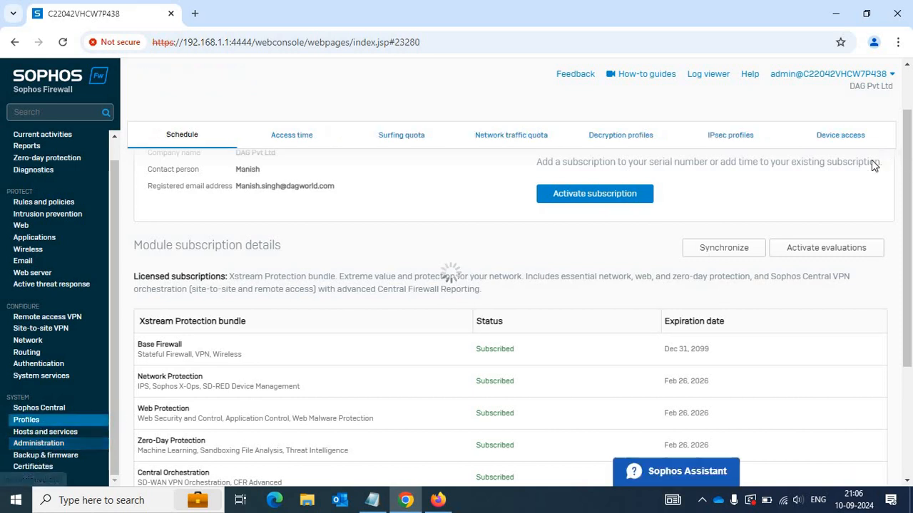
pyautogui.click(840, 139)
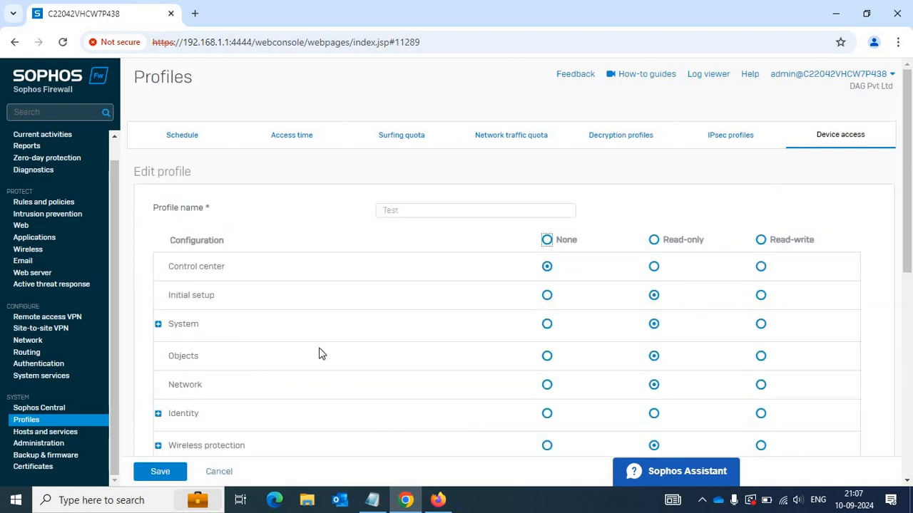
# Expand the Test profile's System and Identity permissions, then return to the Firefox session.
pyautogui.click(158, 325)
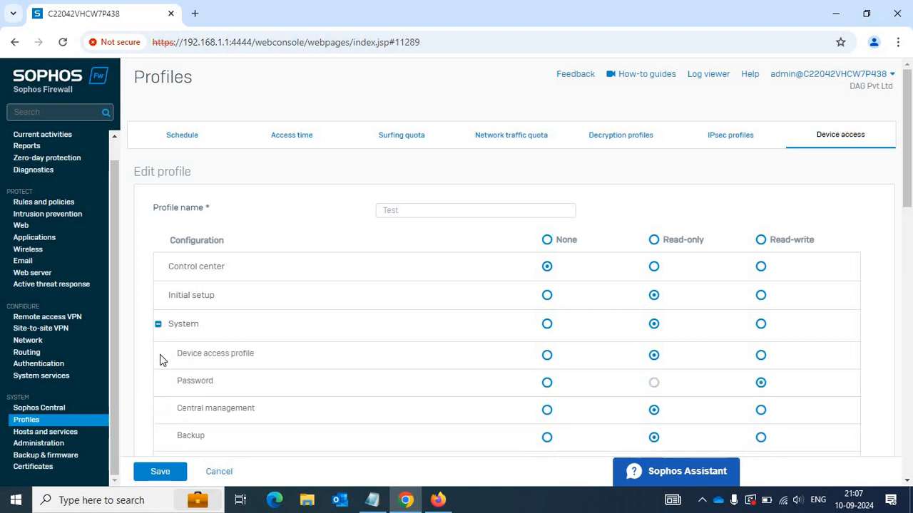
pyautogui.scroll(-5, 172, 389)
pyautogui.scroll(-4, 171, 388)
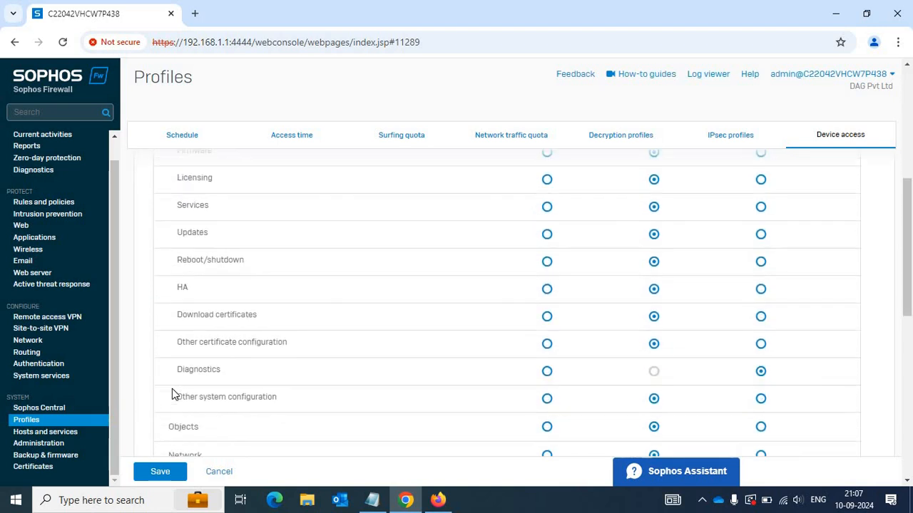
pyautogui.click(158, 225)
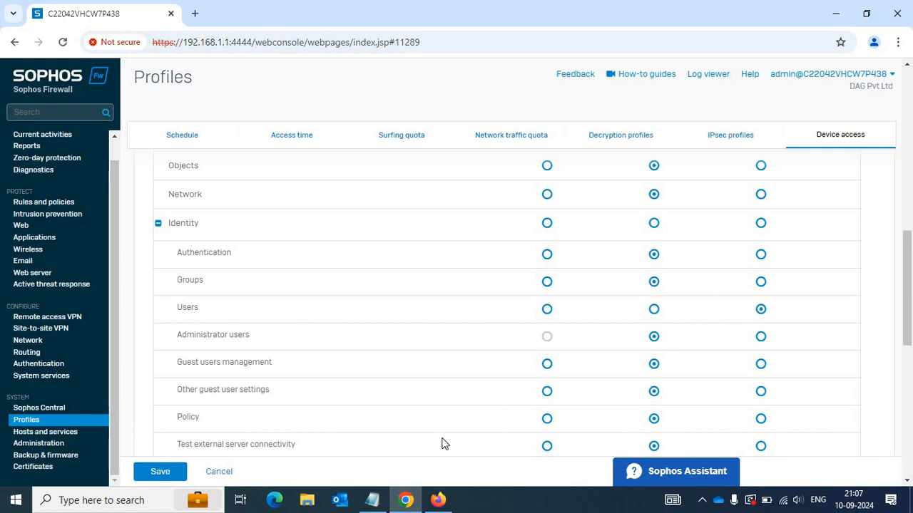
pyautogui.click(438, 500)
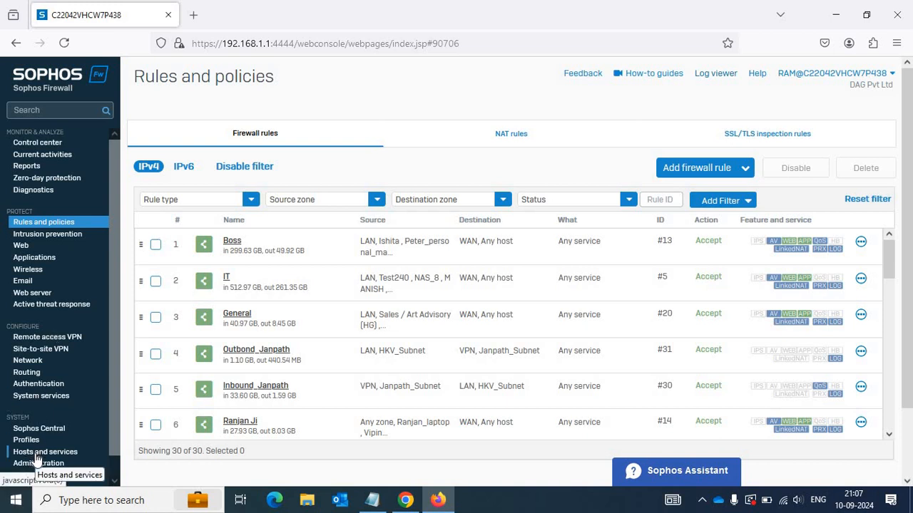
# Open Hosts and services > IP host group and start adding a new group.
pyautogui.scroll(-1, 40, 460)
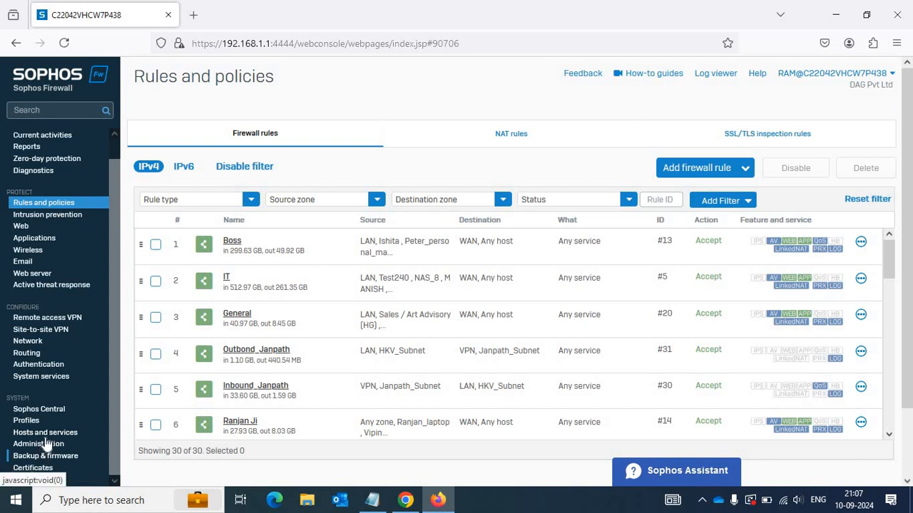
pyautogui.click(46, 436)
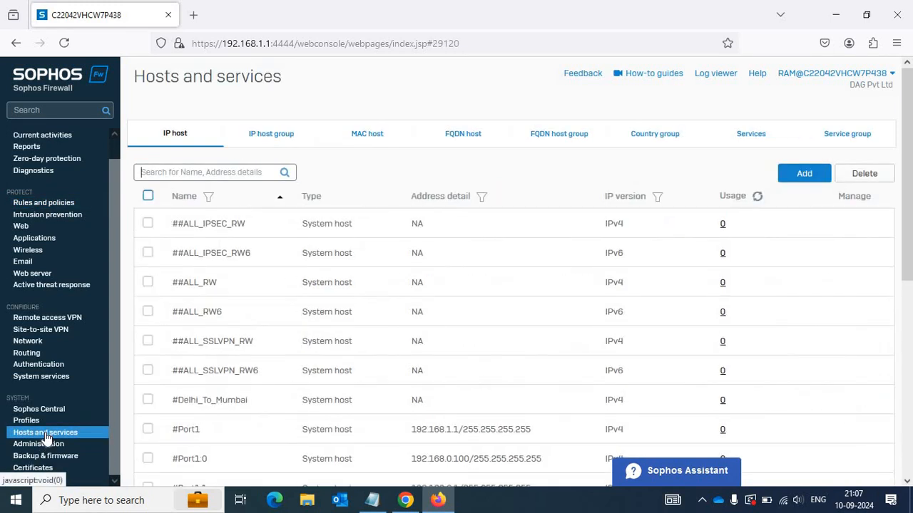
pyautogui.click(257, 148)
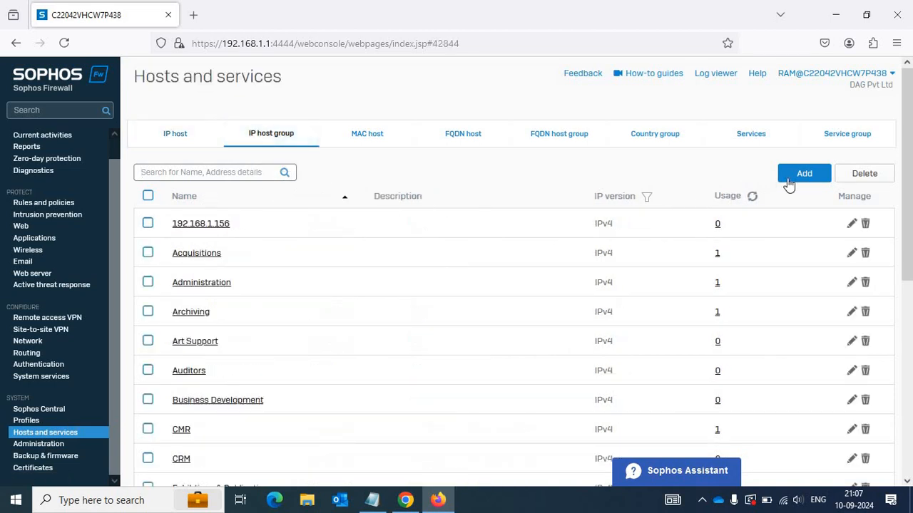
pyautogui.click(813, 181)
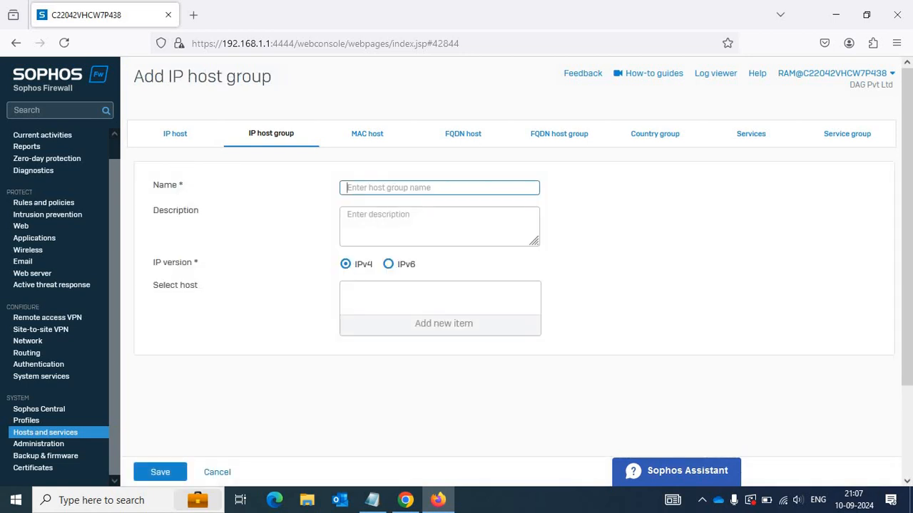
# Name the group IT_TEST and try saving it, highlighting the resulting privilege error.
pyautogui.write('q')
pyautogui.press('BackSpace')
pyautogui.write('Moha')
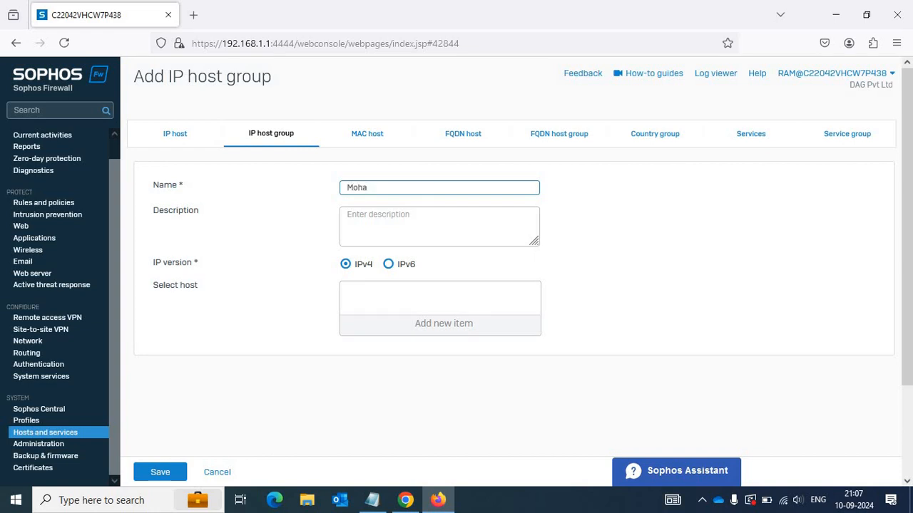
pyautogui.press('BackSpace')
pyautogui.press('BackSpace')
pyautogui.press('BackSpace')
pyautogui.write('OT')
pyautogui.press('BackSpace')
pyautogui.press('BackSpace')
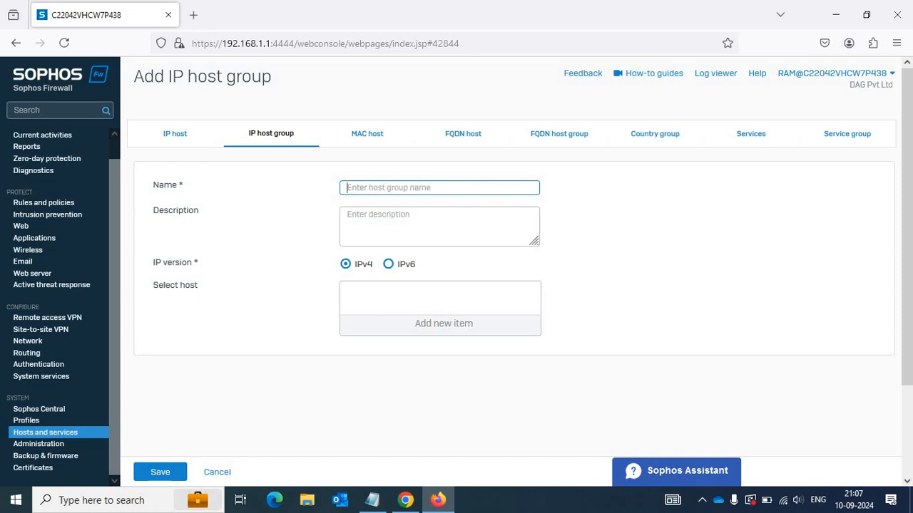
pyautogui.write('IT_TEST')
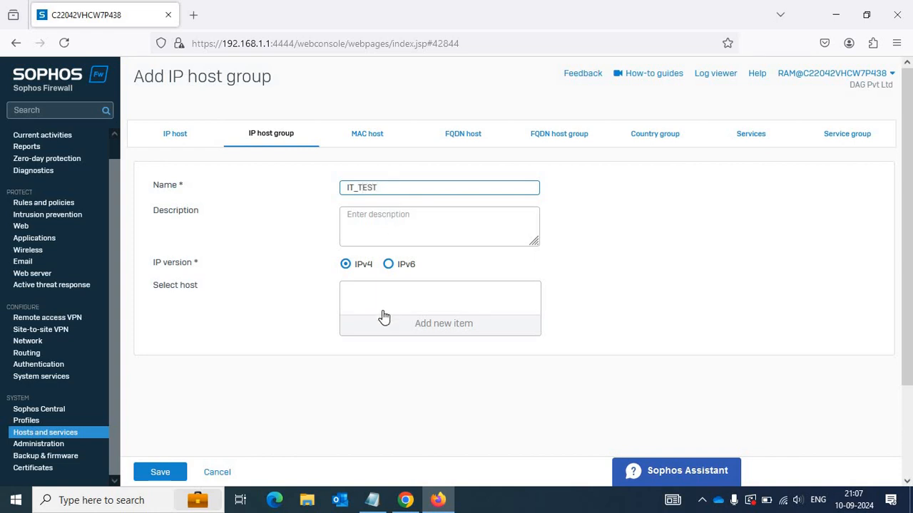
pyautogui.click(164, 478)
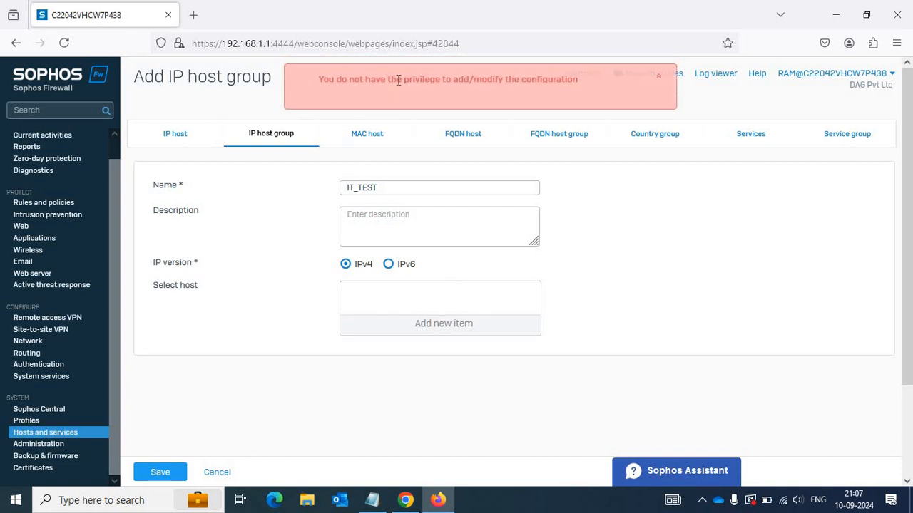
pyautogui.moveTo(398, 80); pyautogui.dragTo(320, 82)
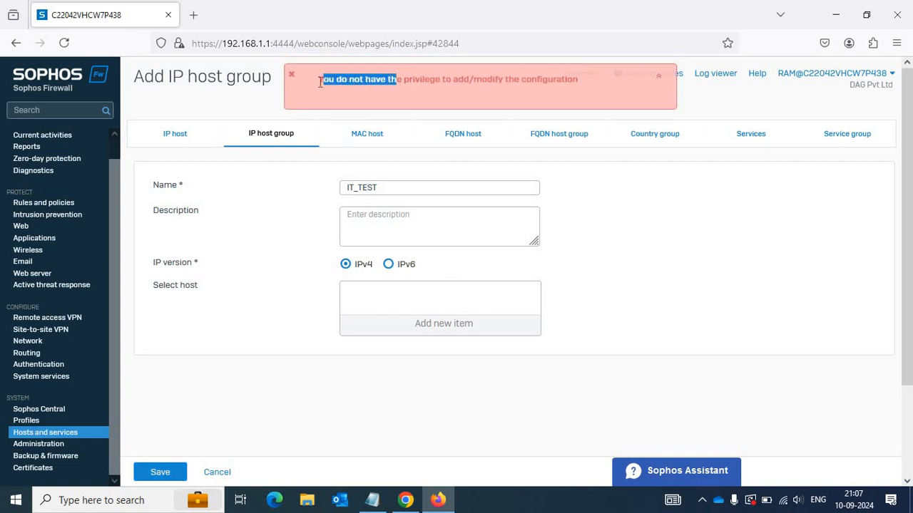
pyautogui.moveTo(408, 81); pyautogui.dragTo(570, 90)
pyautogui.click(406, 504)
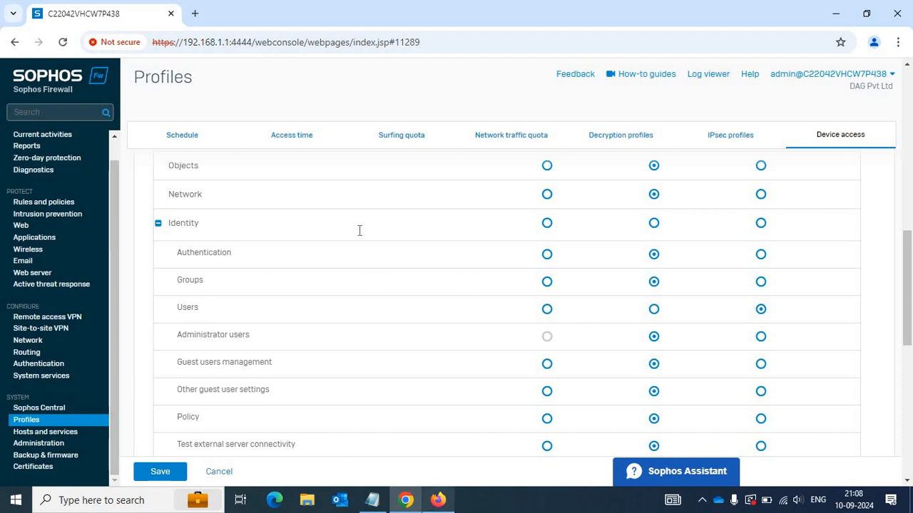
# Abandon the unsaved group, try Control center, and reopen Hosts and services.
pyautogui.hotkey('alt', 'Tab')
pyautogui.click(37, 435)
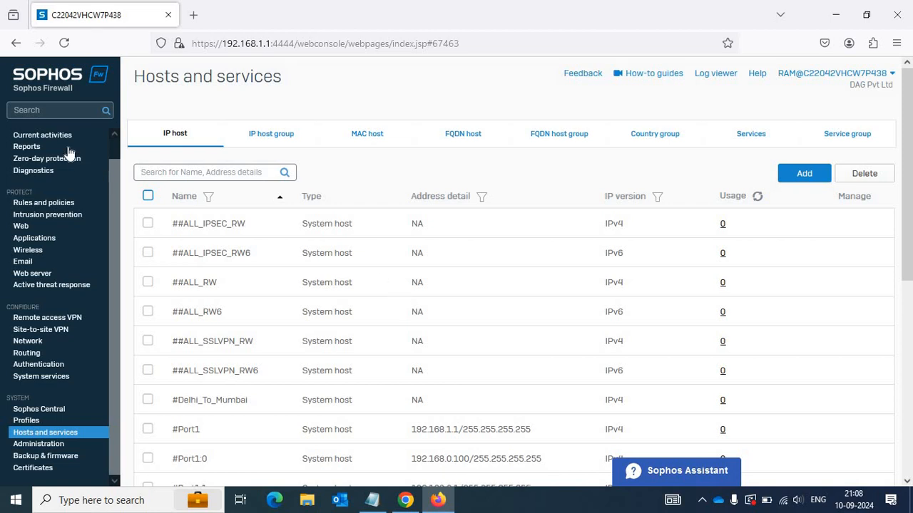
pyautogui.scroll(1, 57, 172)
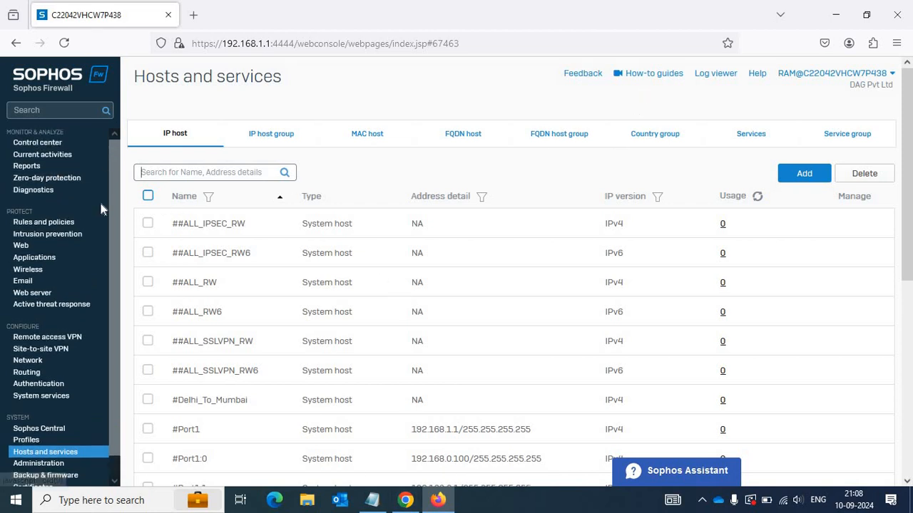
pyautogui.click(46, 143)
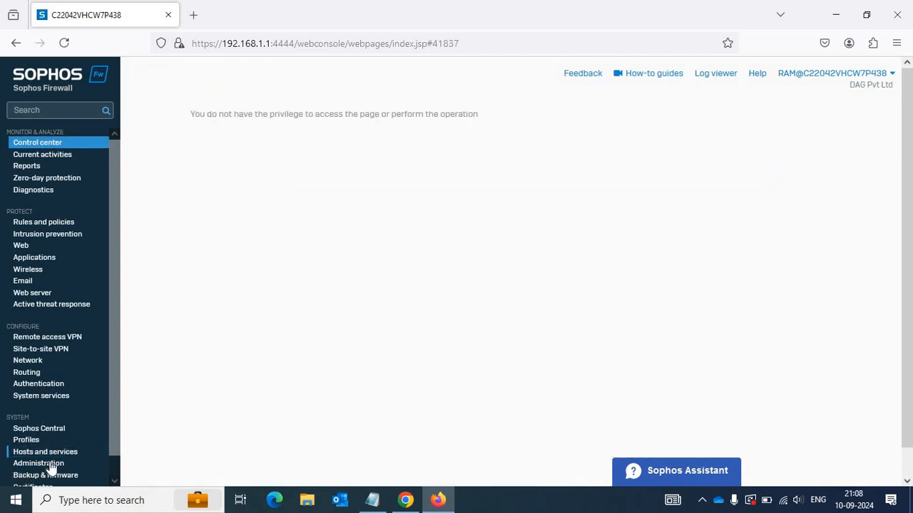
pyautogui.scroll(-1, 50, 444)
pyautogui.click(44, 434)
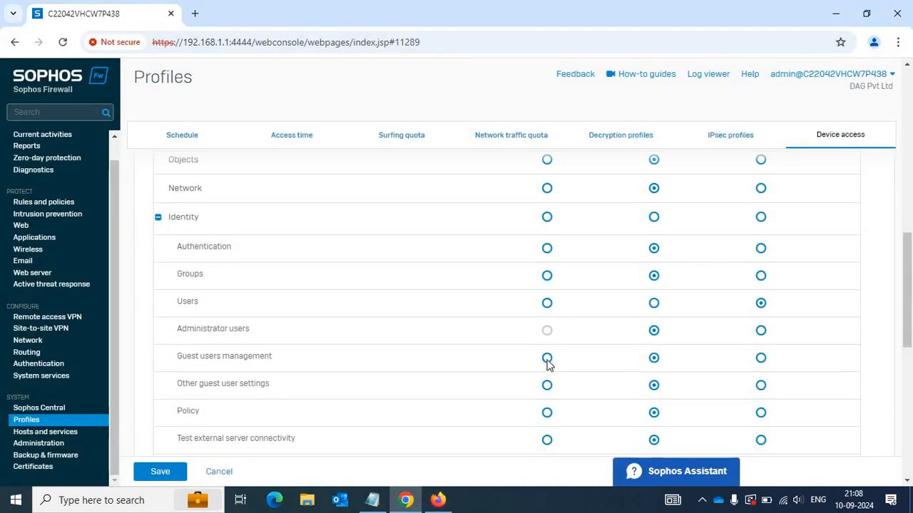
# Open Authentication in the Chrome admin session, then switch back to Firefox.
pyautogui.scroll(-3, 546, 362)
pyautogui.scroll(1, 544, 357)
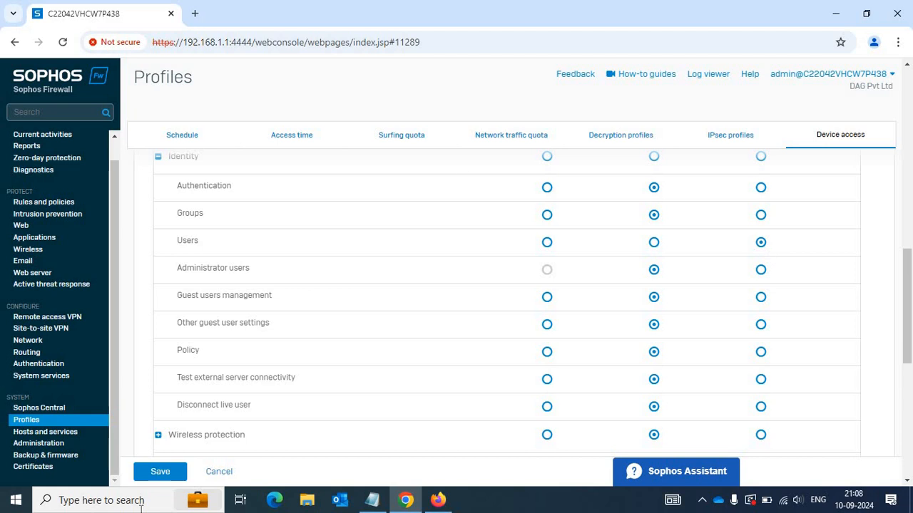
pyautogui.click(44, 363)
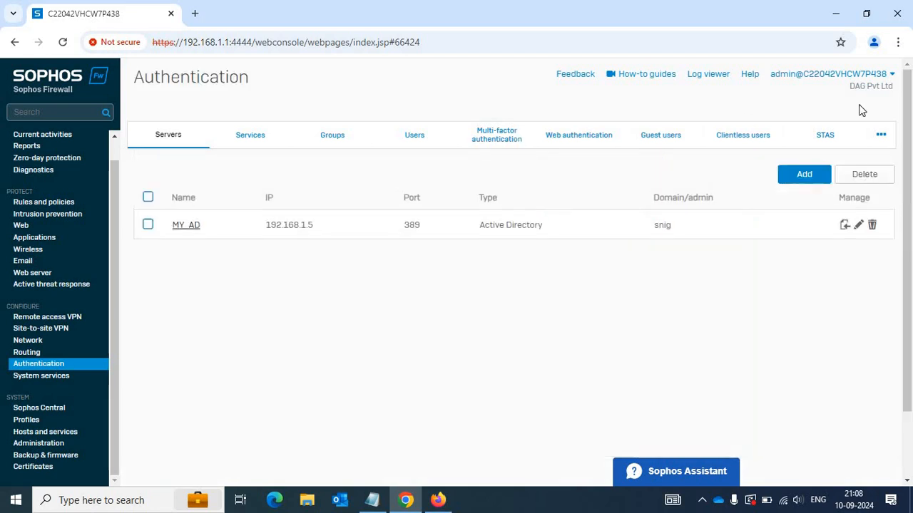
pyautogui.click(437, 501)
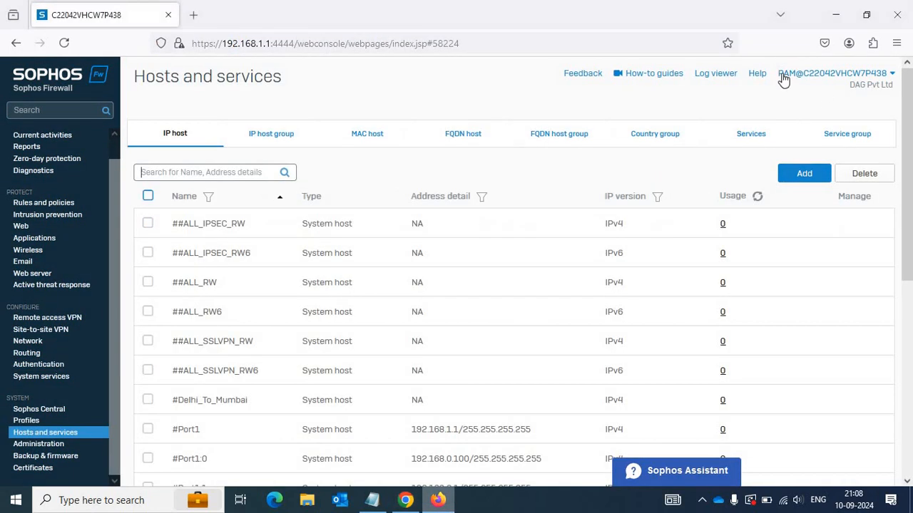
# Start a new user under Authentication > Users and enter its username and display name.
pyautogui.click(40, 365)
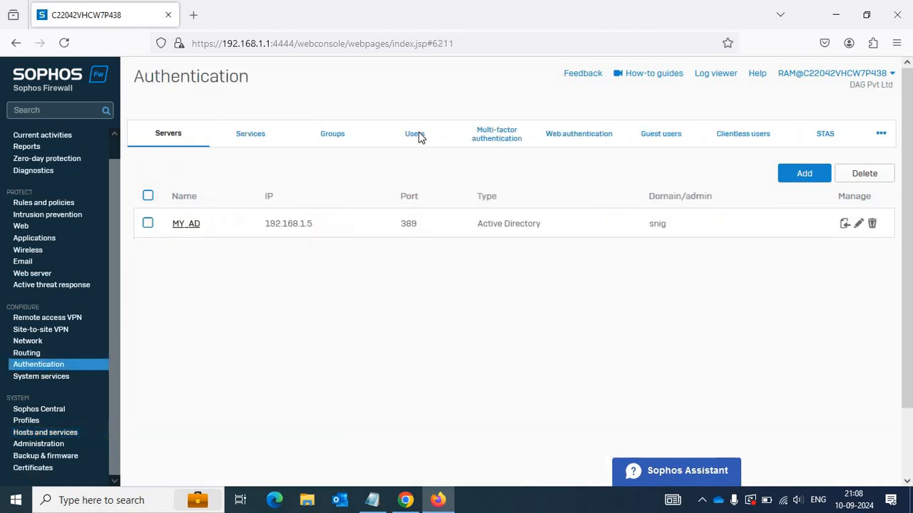
pyautogui.click(417, 135)
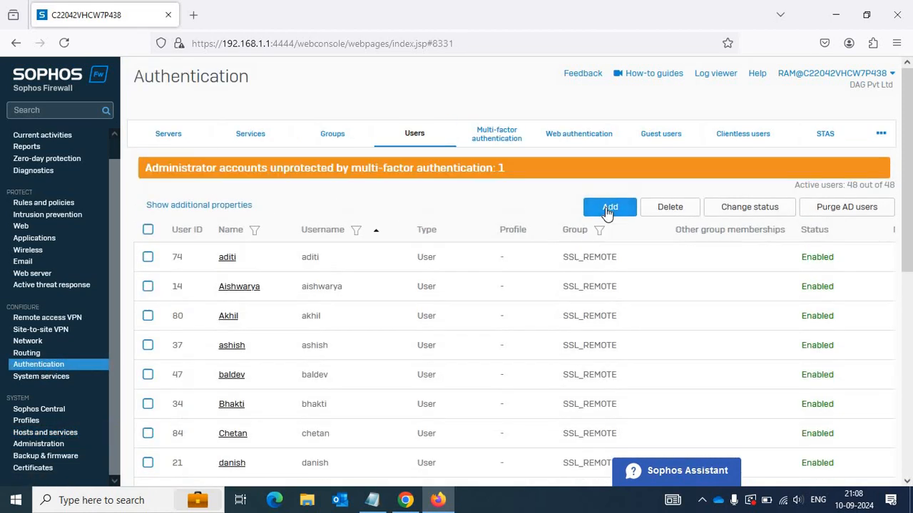
pyautogui.click(607, 208)
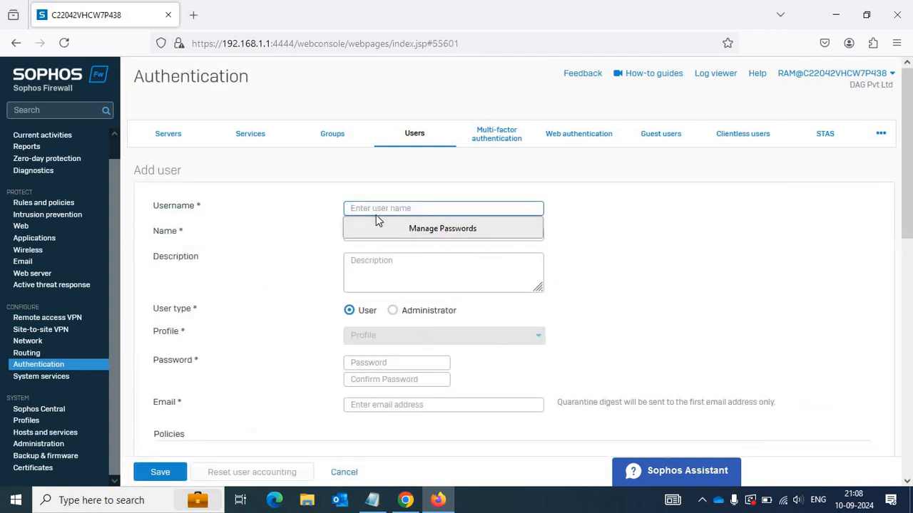
pyautogui.write('Mohan')
pyautogui.click(320, 219)
pyautogui.click(363, 213)
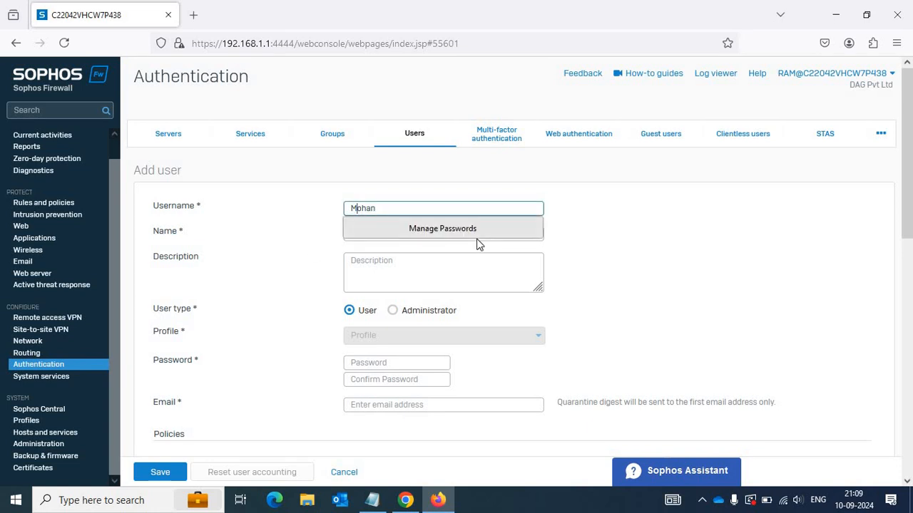
pyautogui.write('m')
pyautogui.press('Tab')
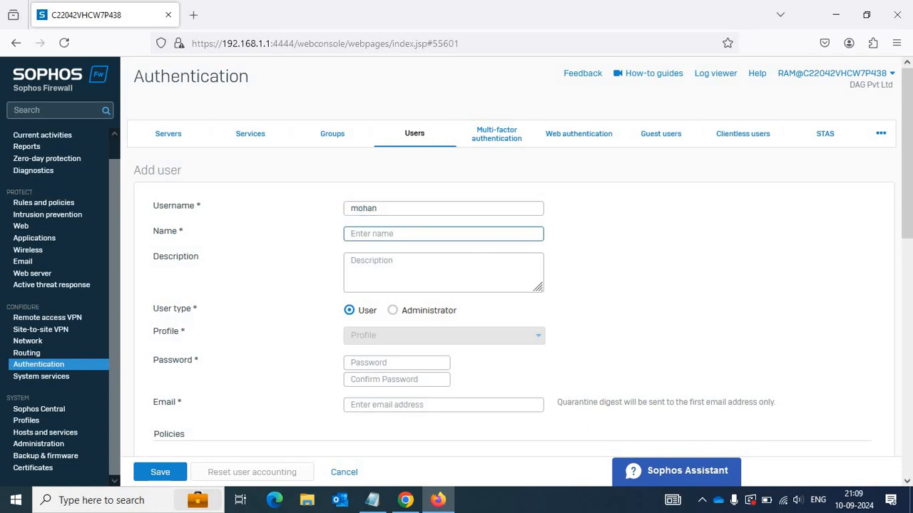
pyautogui.write('M')
# Fill in the user's password and e-mail address, assign Open Group, and save.
pyautogui.press('Tab')
pyautogui.press('Tab')
pyautogui.press('Tab')
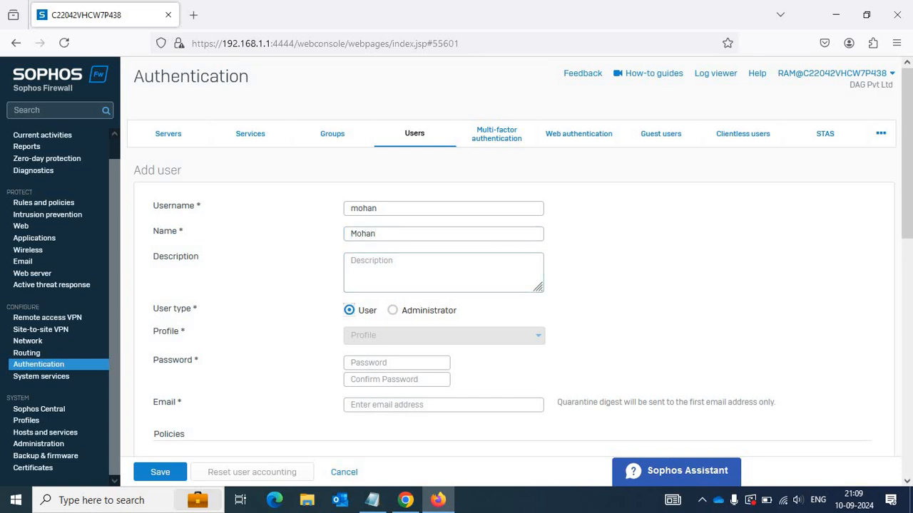
pyautogui.write('M')
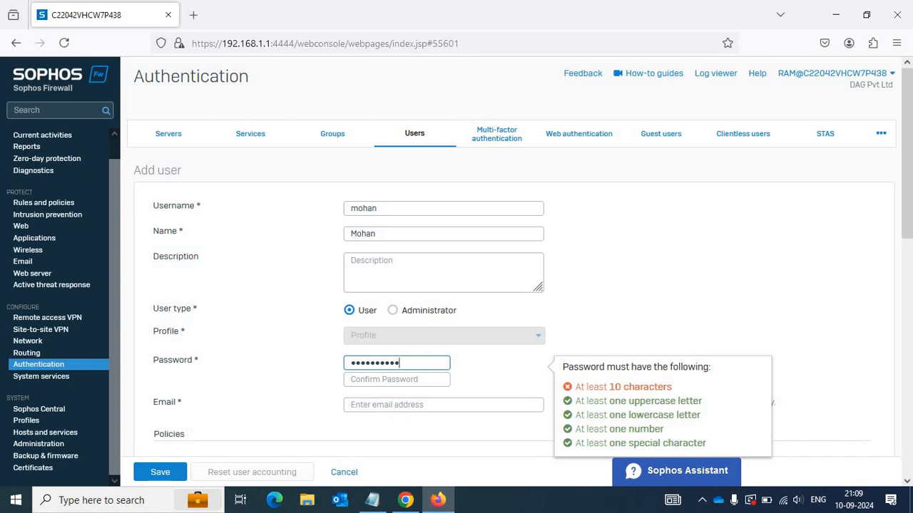
pyautogui.press('Tab')
pyautogui.write('M')
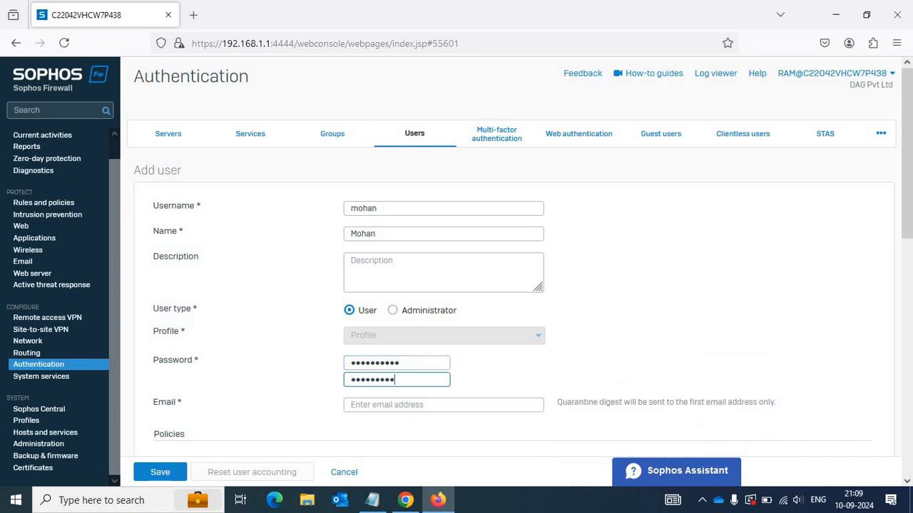
pyautogui.click(384, 407)
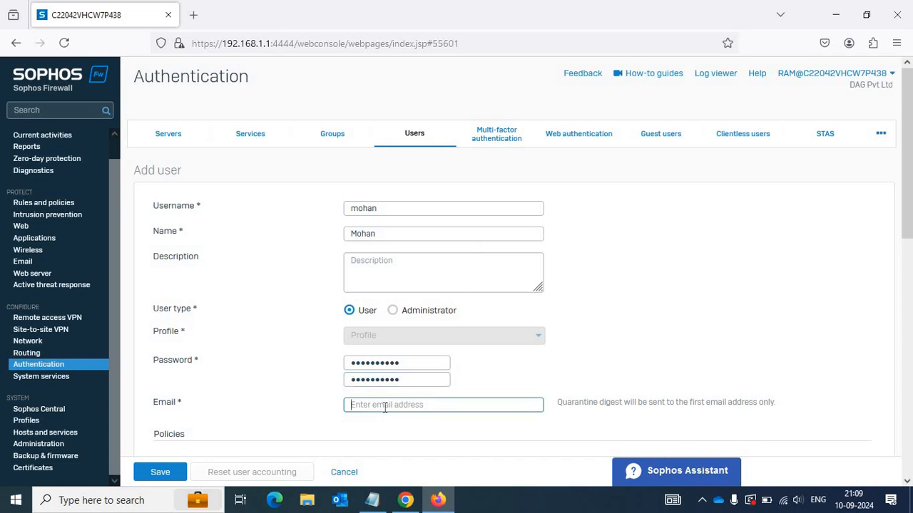
pyautogui.write('a@a.com')
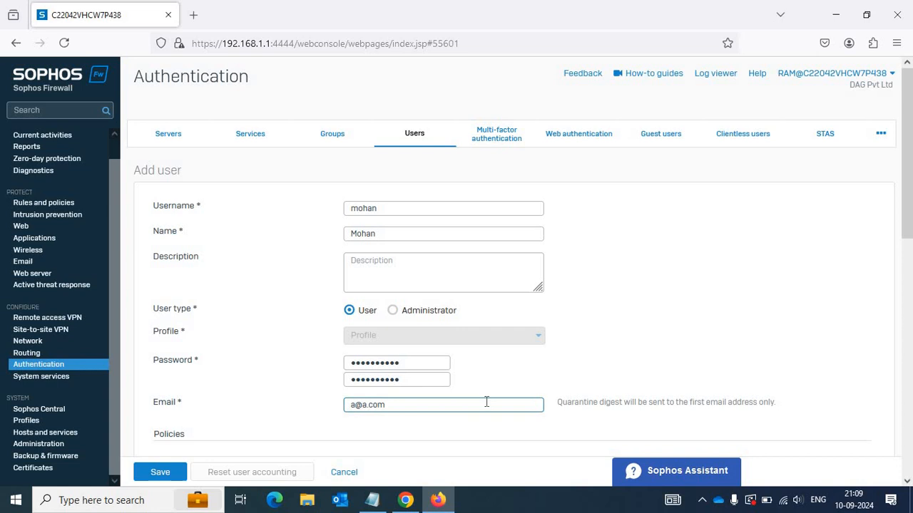
pyautogui.scroll(-3, 486, 402)
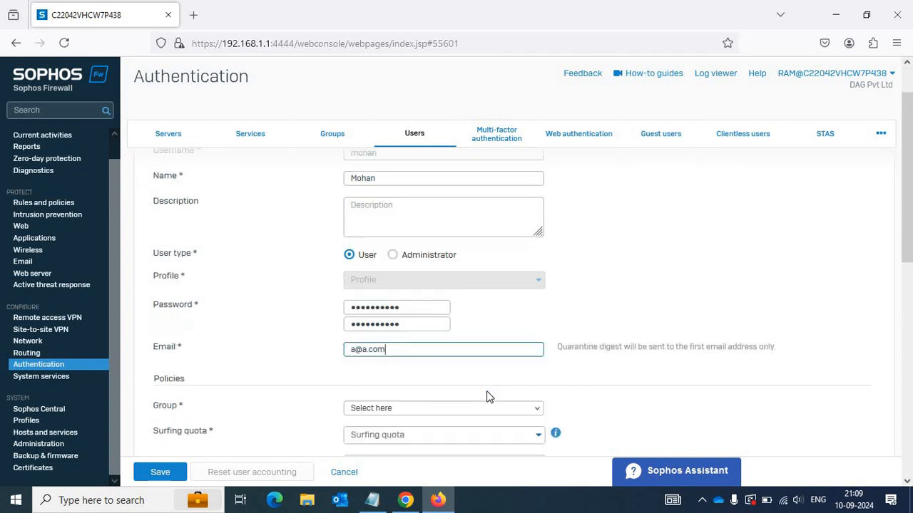
pyautogui.click(442, 260)
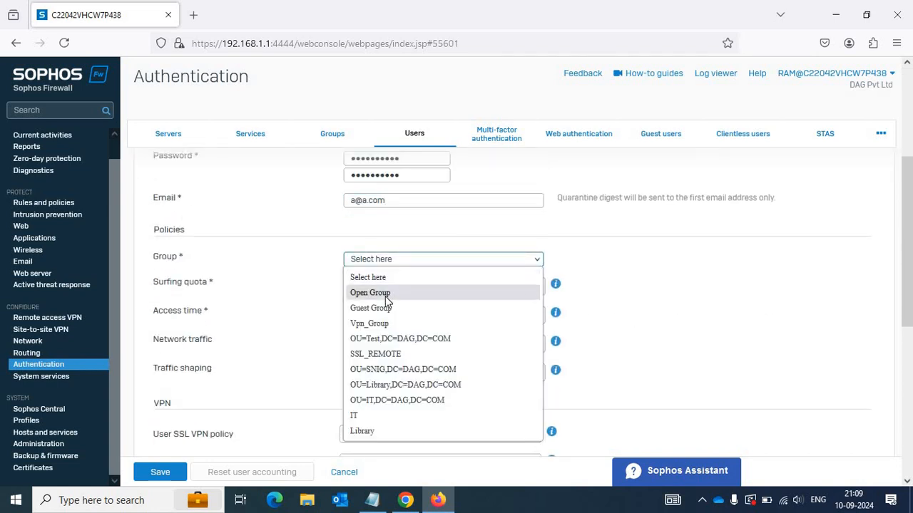
pyautogui.click(416, 293)
pyautogui.scroll(-2, 152, 436)
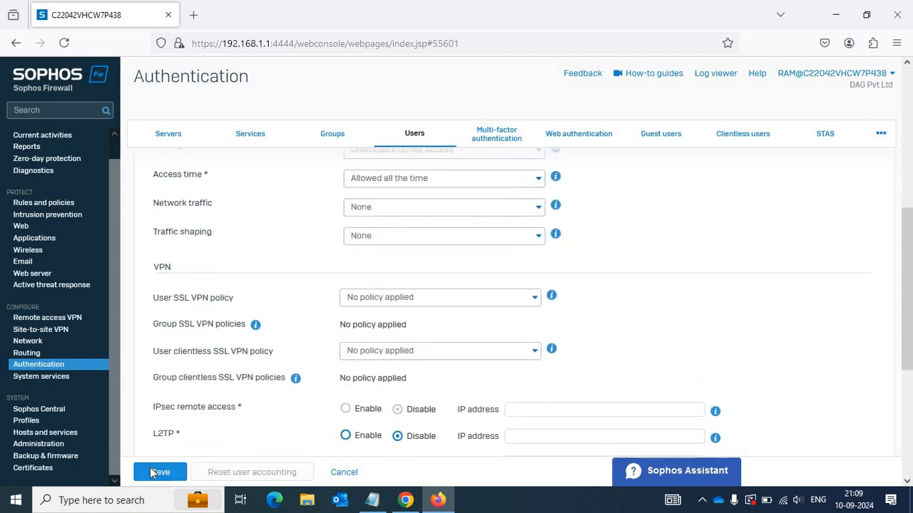
pyautogui.click(154, 472)
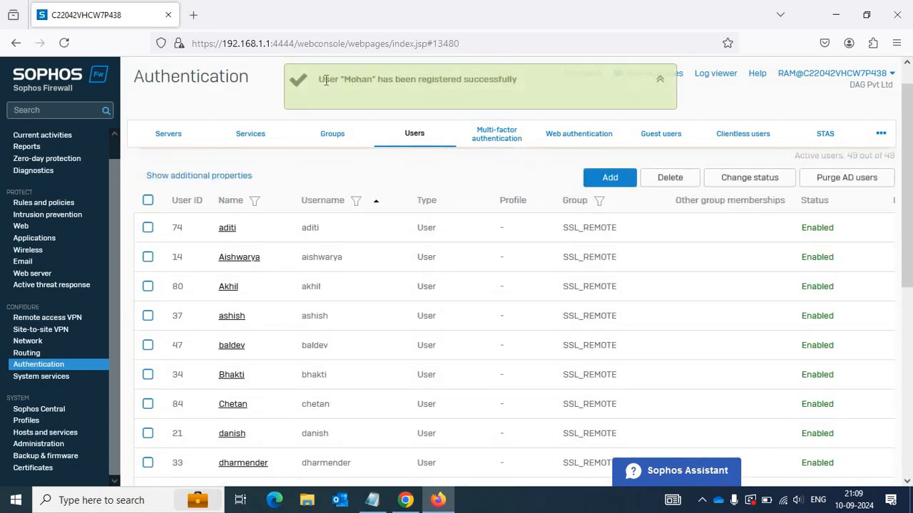
# Check the registration success message, then list the Device access profiles in Chrome's admin session.
pyautogui.moveTo(325, 79); pyautogui.dragTo(514, 84)
pyautogui.click(884, 62)
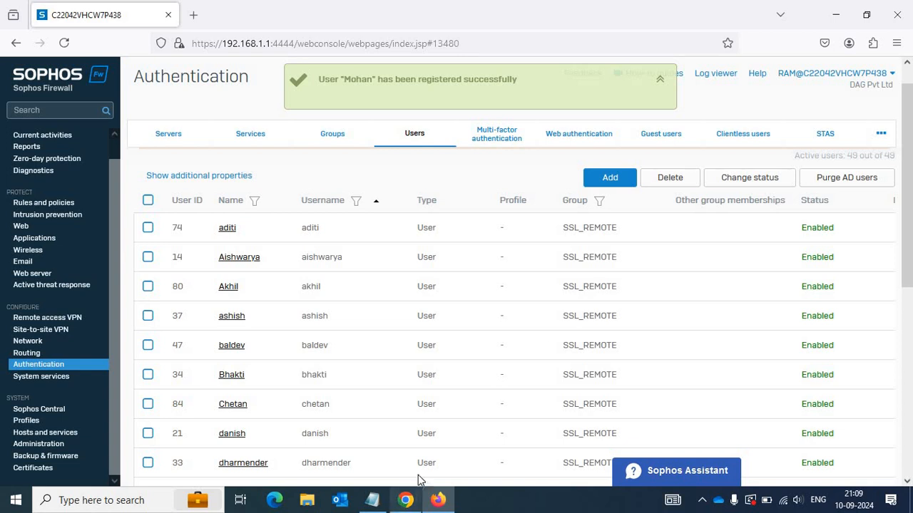
pyautogui.click(405, 500)
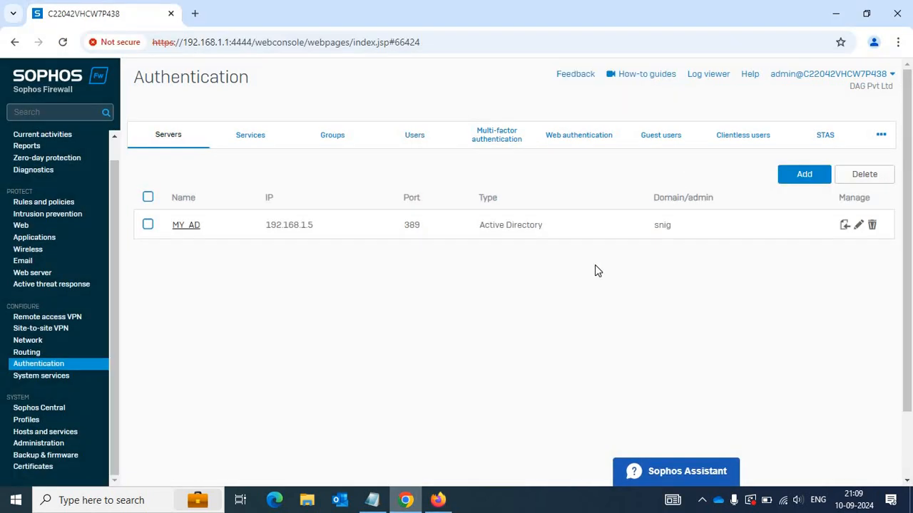
pyautogui.click(53, 445)
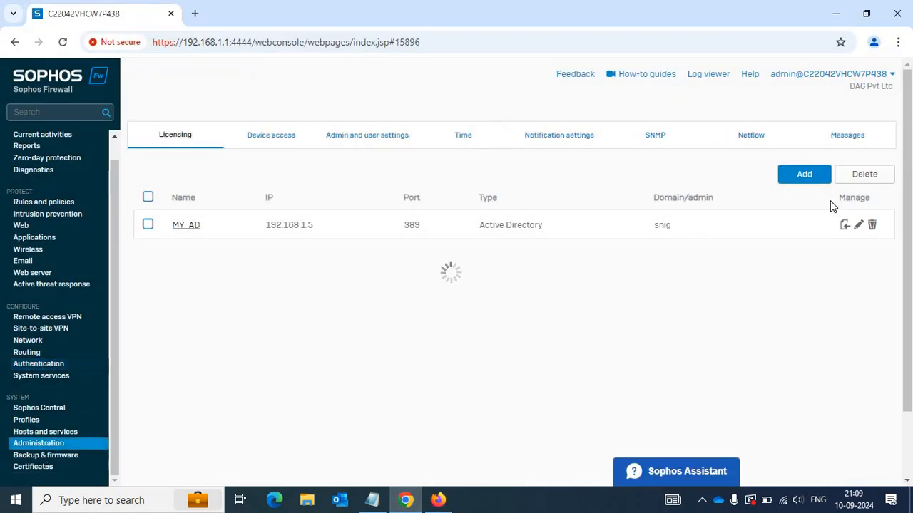
pyautogui.click(30, 421)
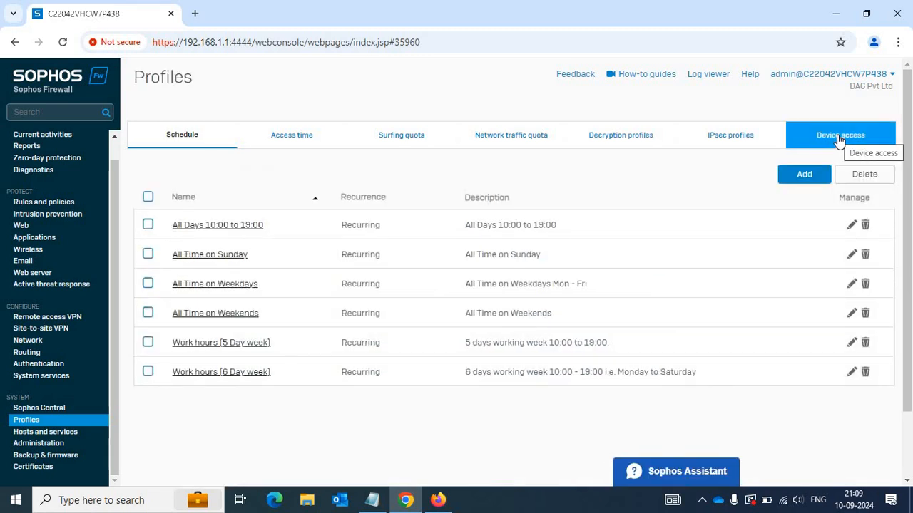
pyautogui.click(840, 139)
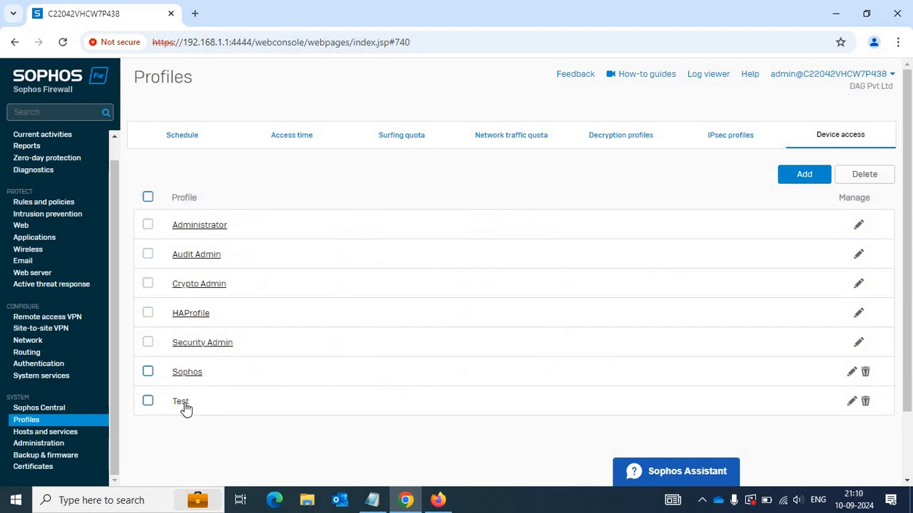
# Reopen the Test profile, compare its permissions with ram's Firefox session, then open Authentication.
pyautogui.click(182, 403)
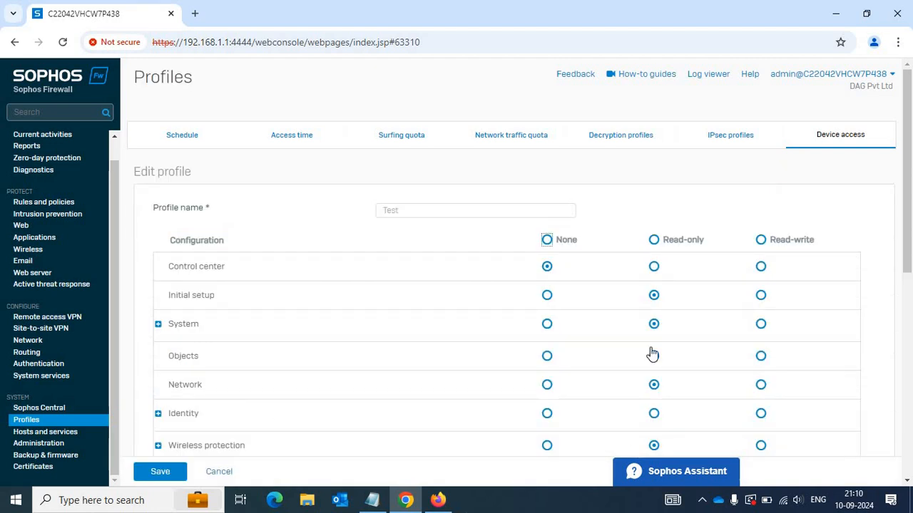
pyautogui.click(435, 502)
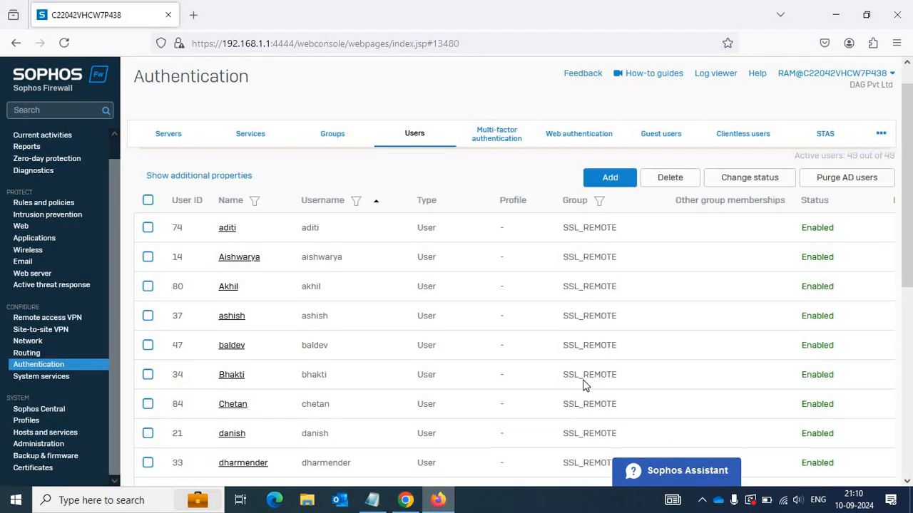
pyautogui.hotkey('alt', 'Tab')
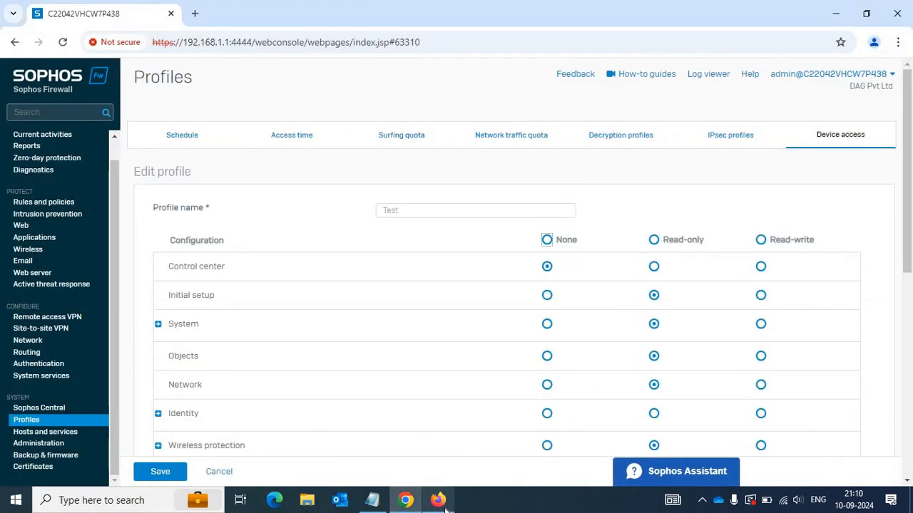
pyautogui.click(442, 505)
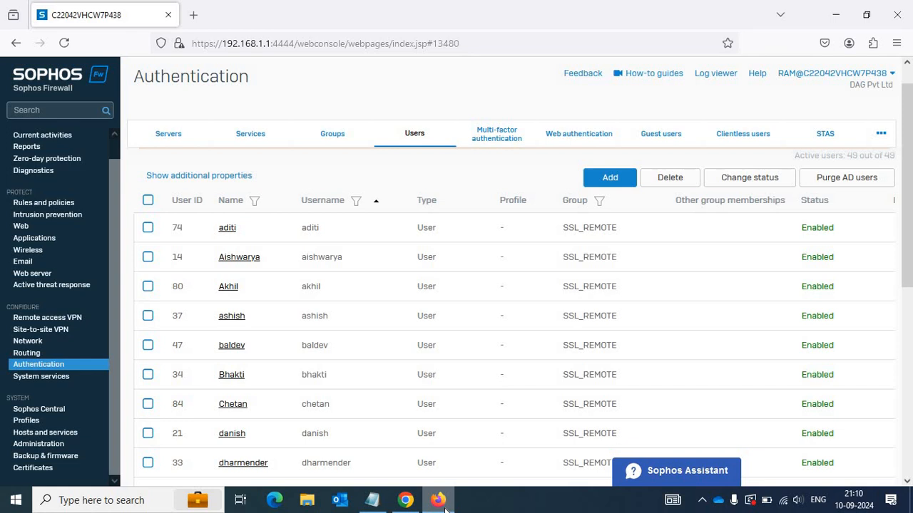
pyautogui.click(444, 504)
pyautogui.click(832, 137)
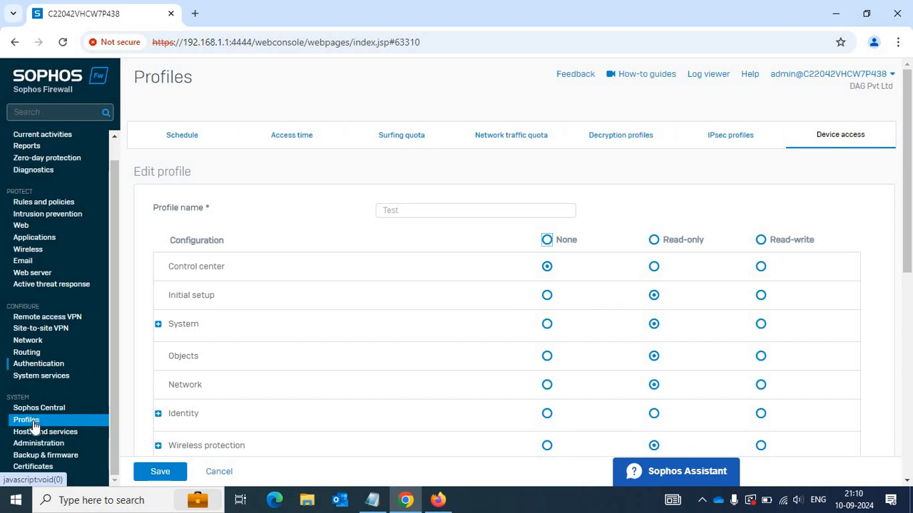
pyautogui.click(34, 366)
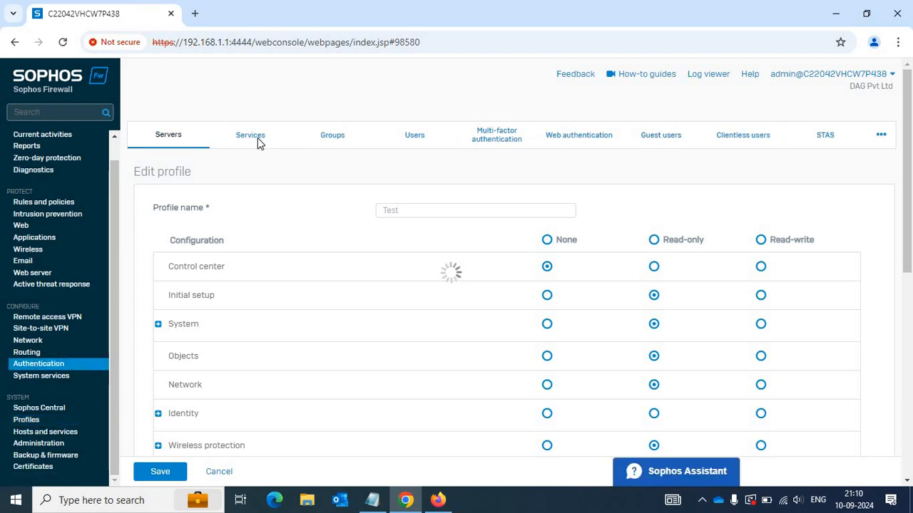
# From the Users list, switch aditi to the Administrator user type and list the available admin profiles.
pyautogui.click(402, 139)
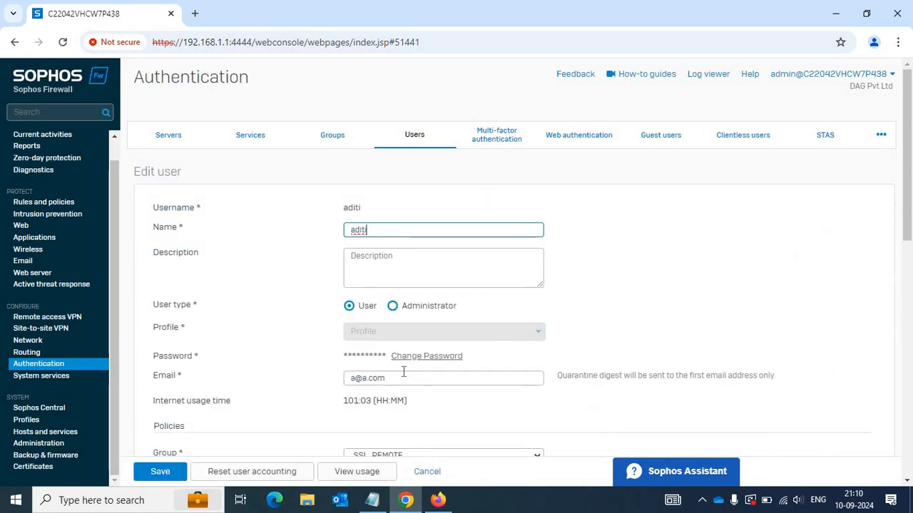
pyautogui.click(392, 307)
pyautogui.click(396, 335)
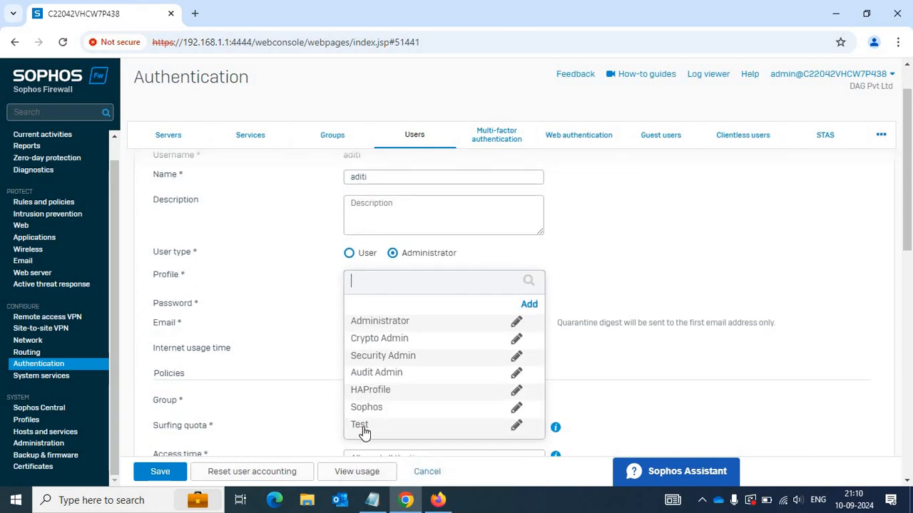